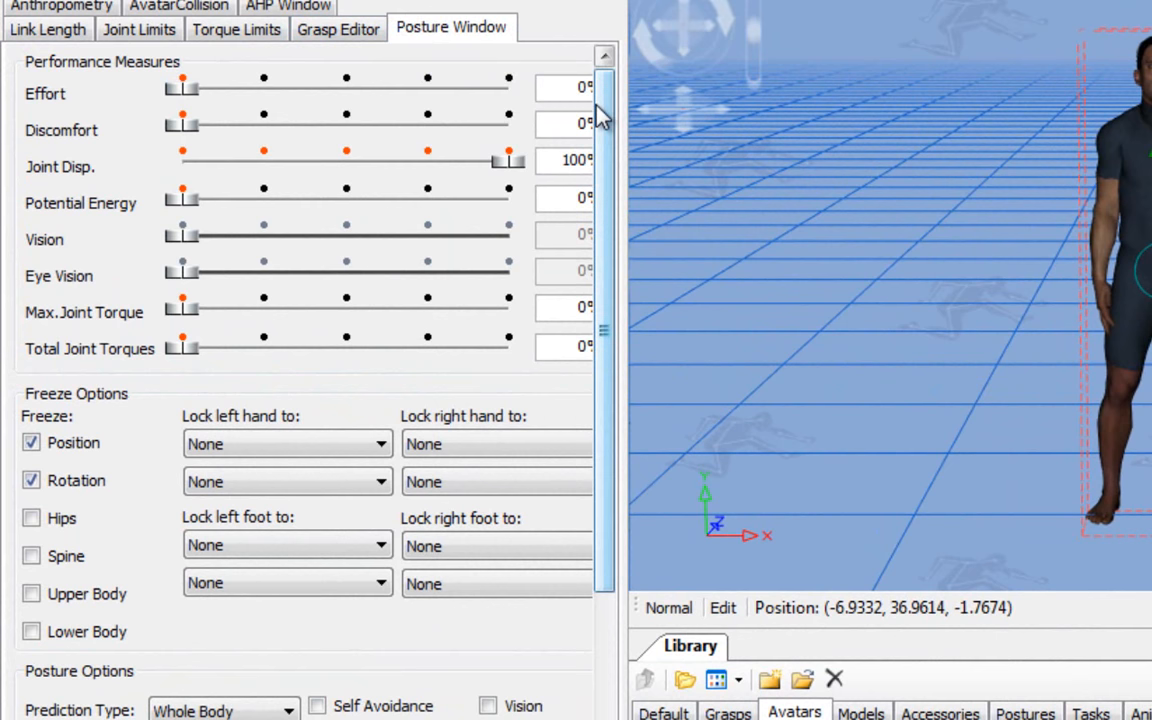
Step: Place an EndEffector from the library's default items on the fingertips of the avatar's right hand
left_click_drag(602, 116, 612, 337)
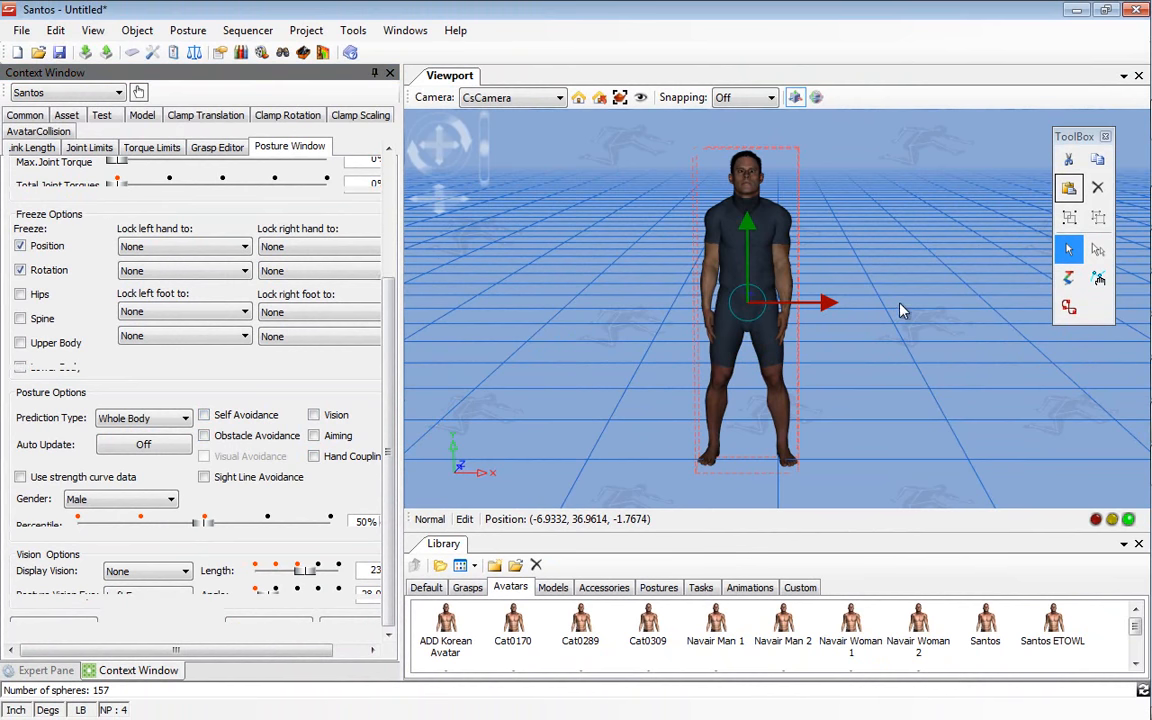
left_click_drag(869, 313, 762, 308)
right_click_drag(762, 308, 679, 501)
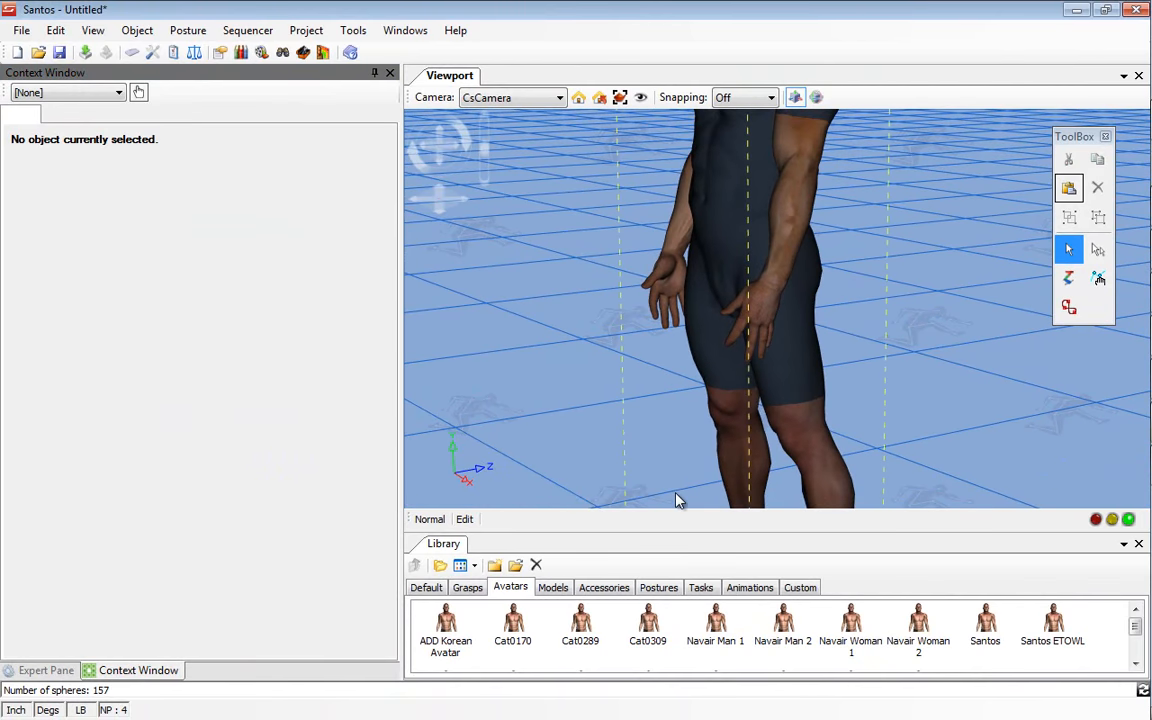
left_click(432, 592)
left_click_drag(716, 624, 659, 322)
Step: Assign the hand's end effector a marker target on the avatar's lower back
right_click(659, 322)
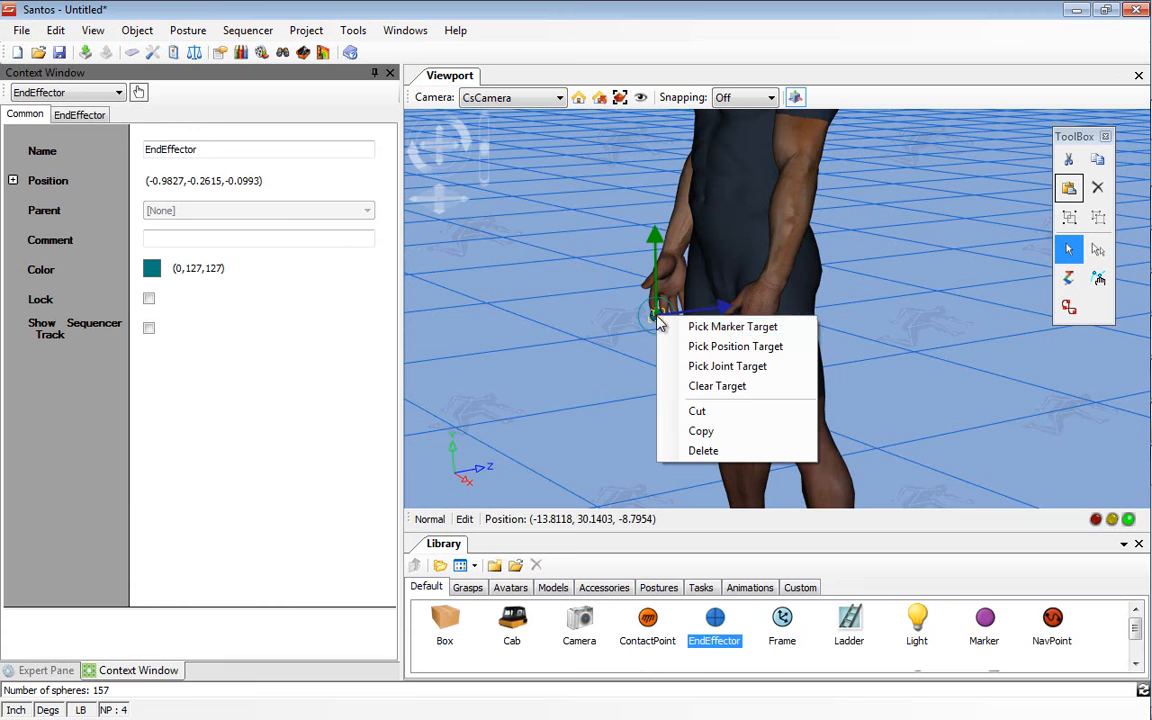
left_click(685, 327)
middle_click_drag(922, 262, 793, 289)
left_click(863, 236)
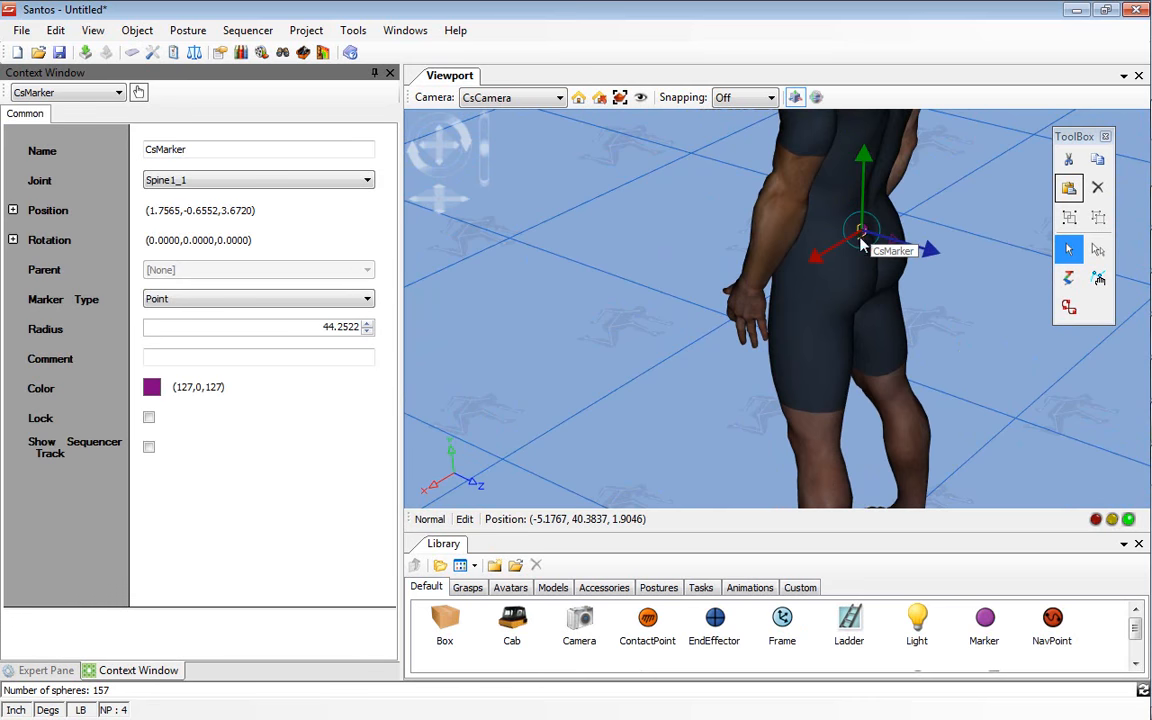
left_click(661, 246)
Step: Predict the avatar's posture for reaching the lower-back marker and inspect the hand up close
middle_click_drag(615, 250, 670, 209)
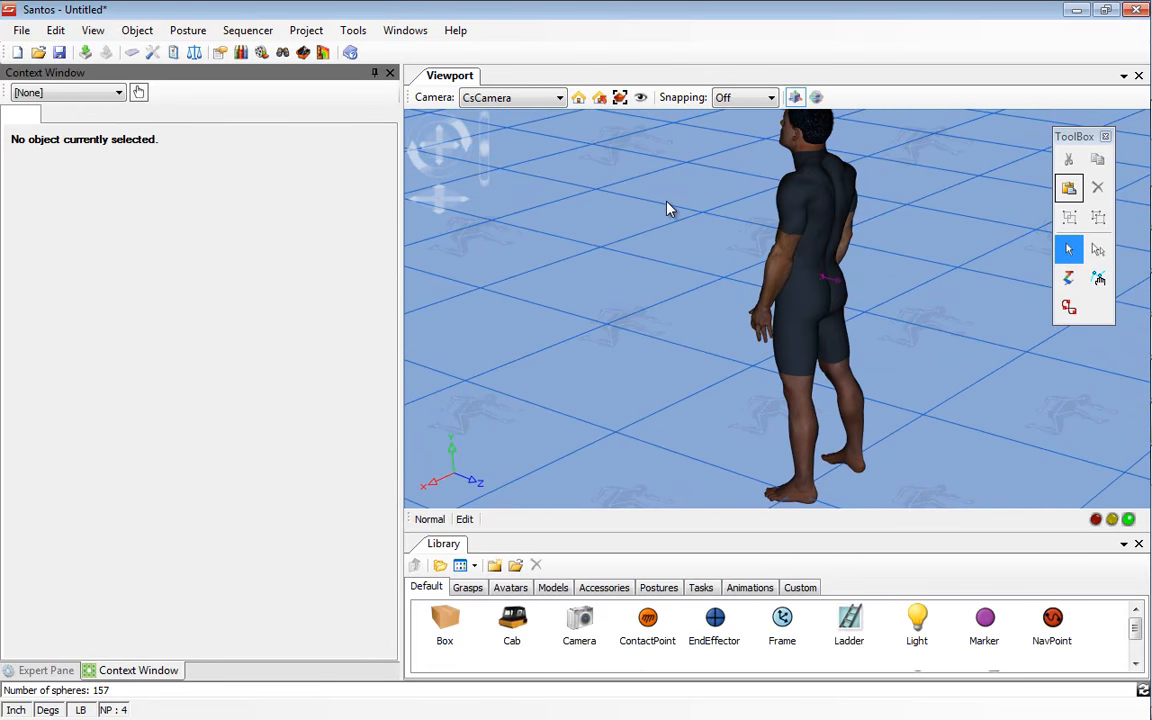
right_click(829, 218)
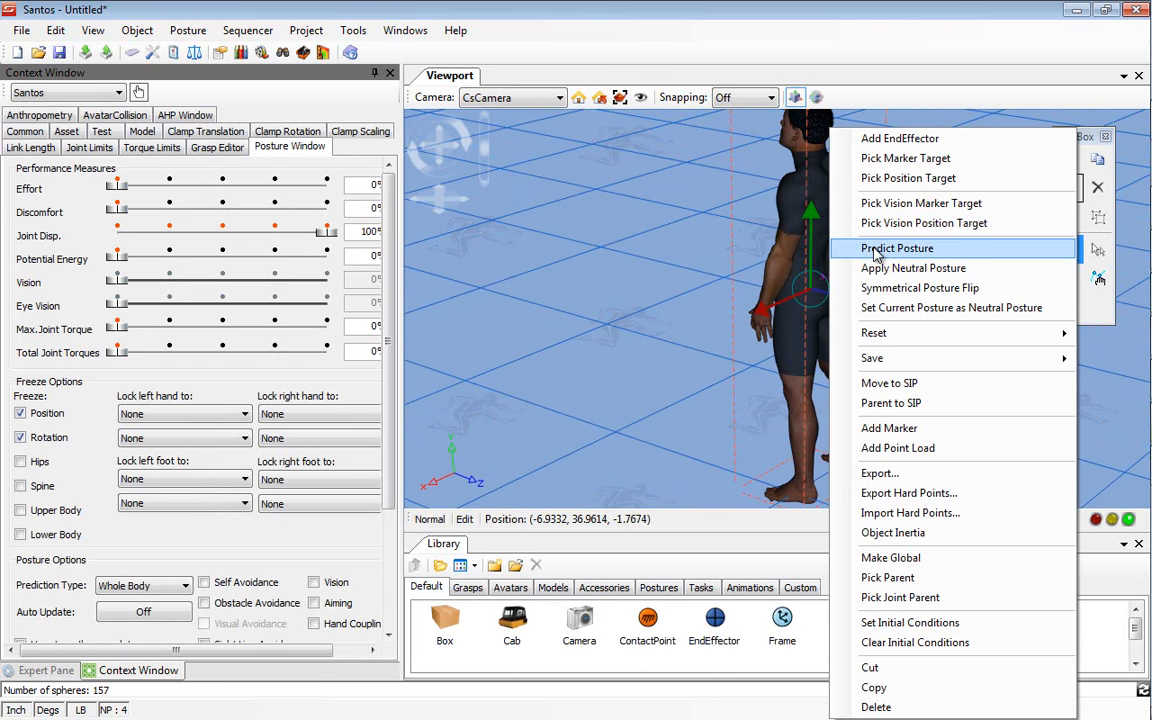
left_click(875, 250)
middle_click_drag(874, 250, 918, 370)
middle_click_drag(955, 303, 885, 305)
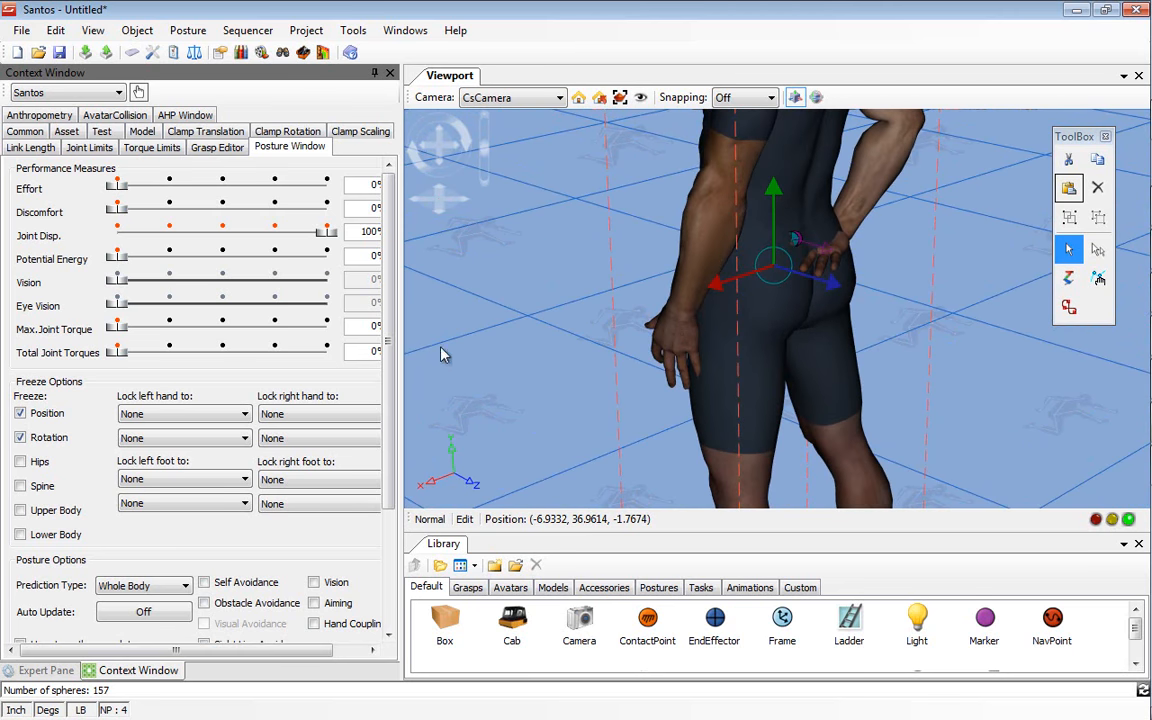
Step: Enable Self Avoidance in the avatar's posture options and predict the posture again
left_click(228, 588)
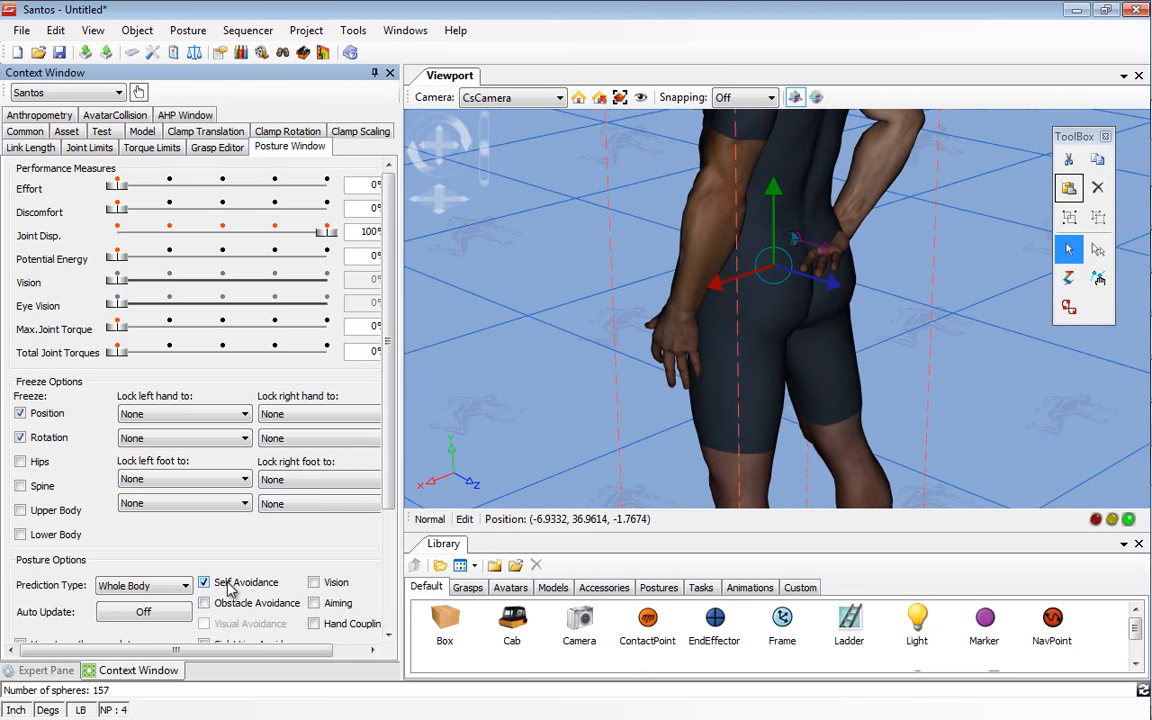
right_click(768, 226)
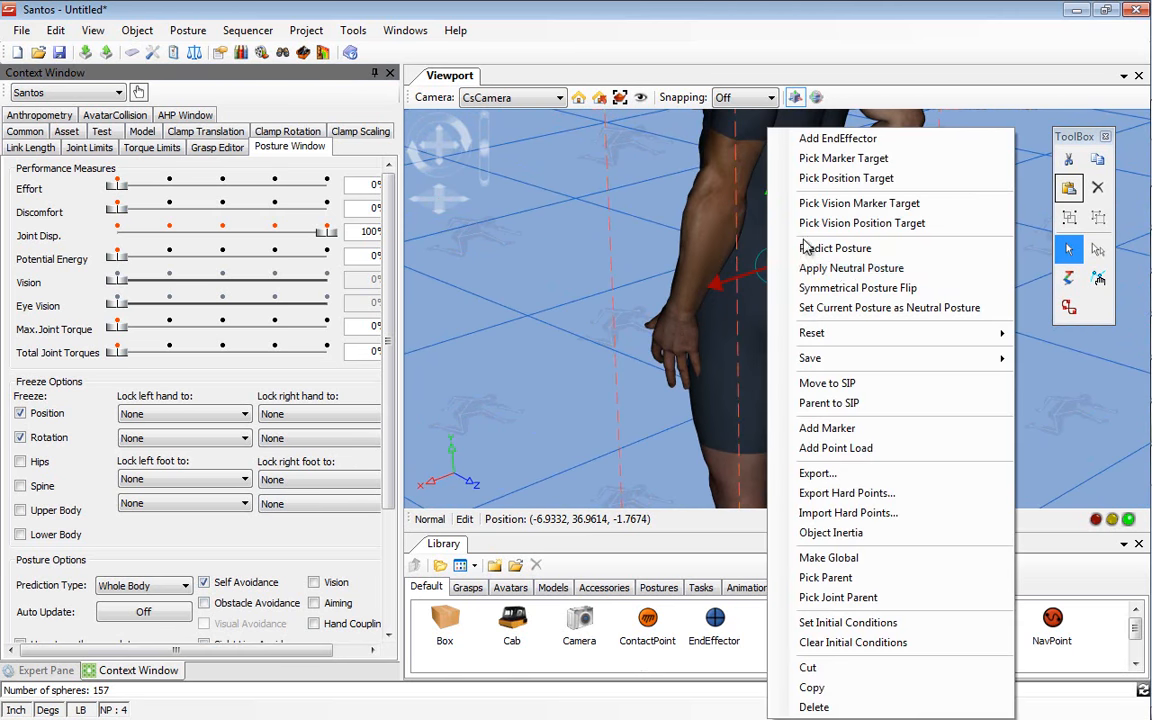
left_click(844, 248)
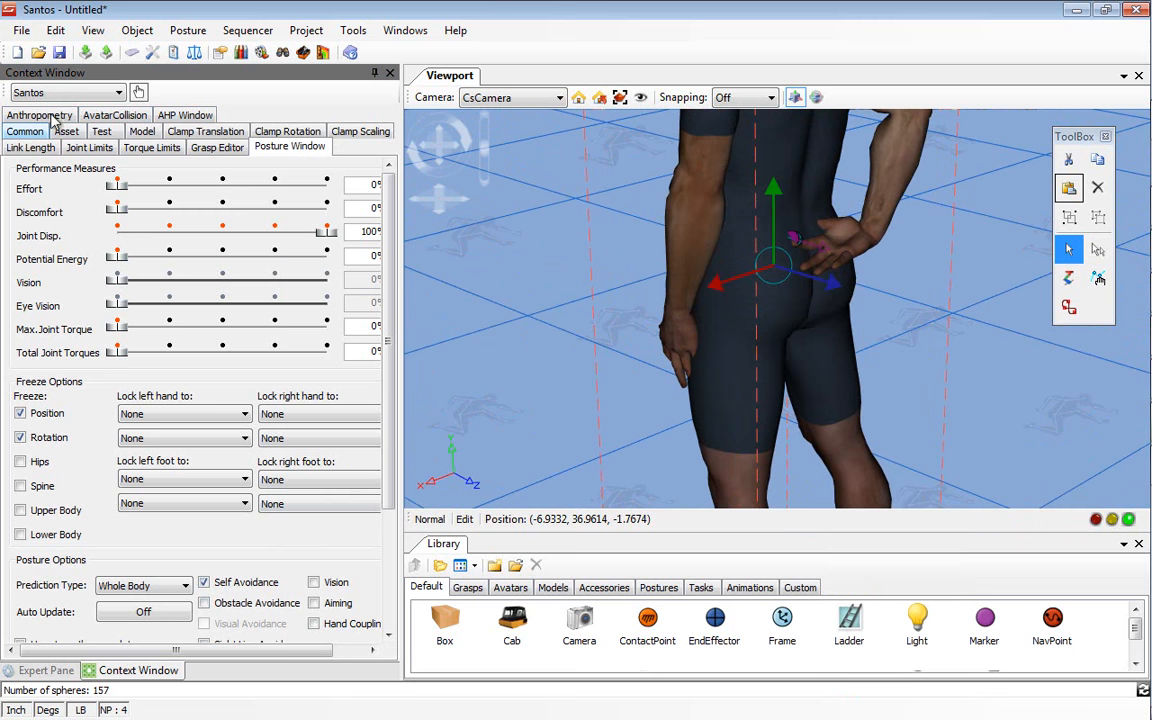
Step: Show the avatar's collision spheres, set the Speed/Accuracy Tradeoff to 71%, and update the results
left_click(113, 118)
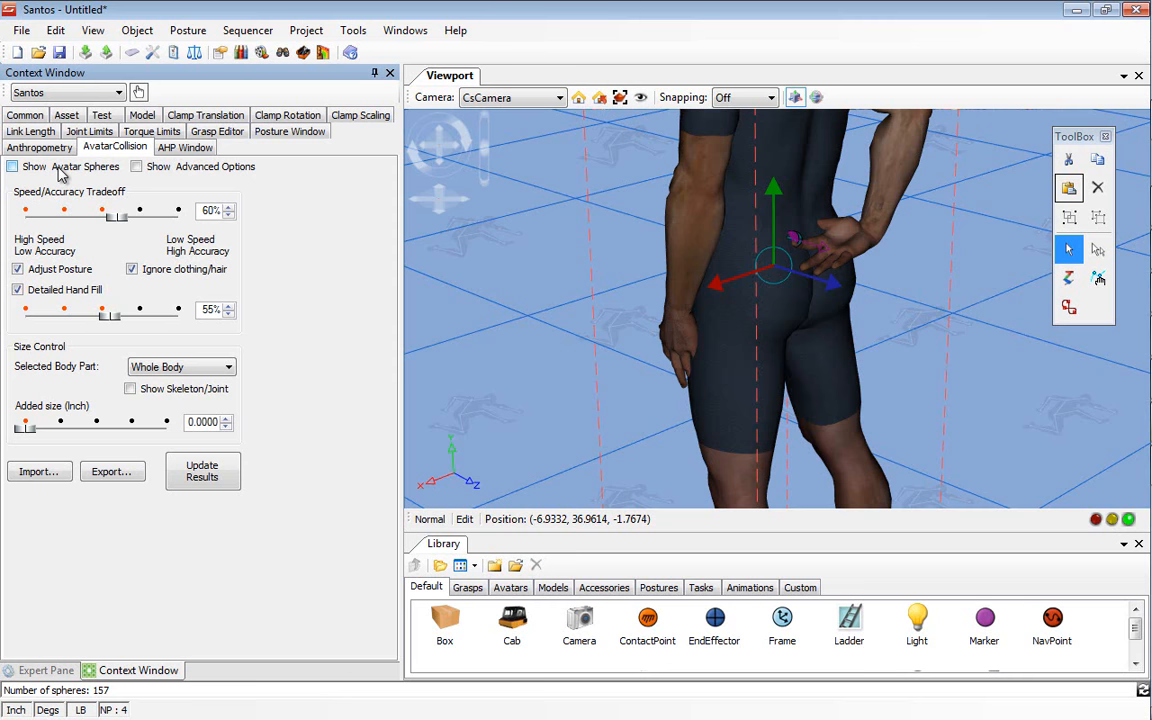
left_click(62, 170)
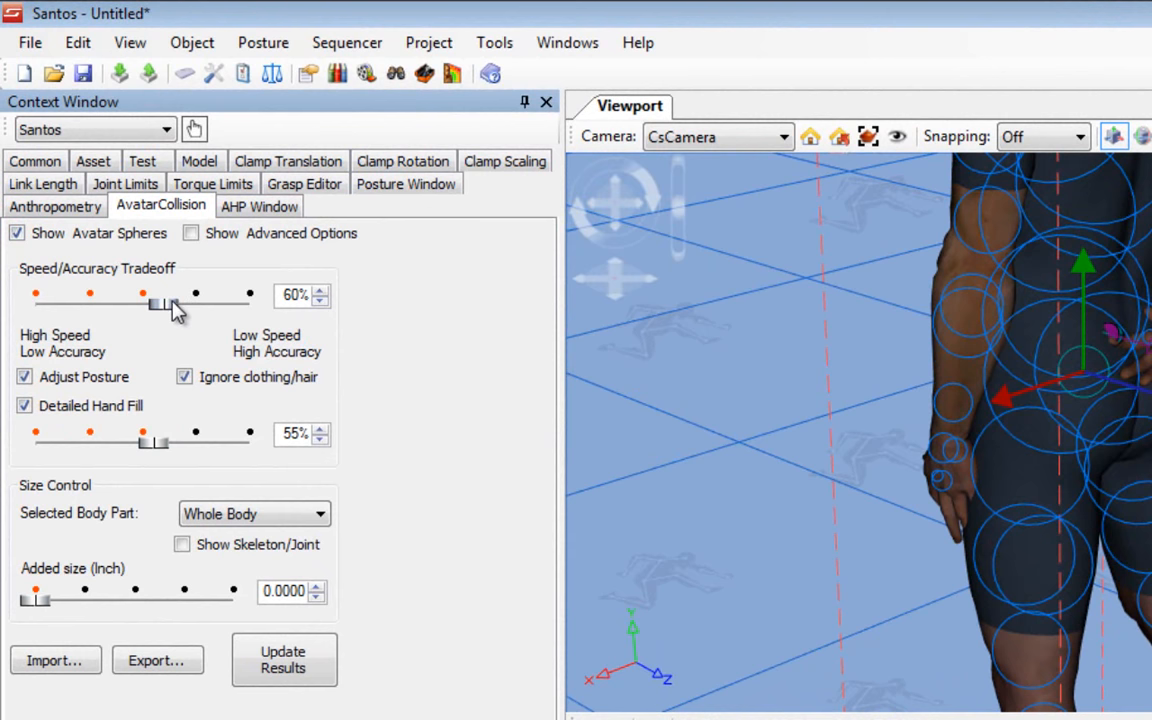
mouse_move(172, 312)
left_mouse_down()
mouse_move(197, 312)
mouse_move(186, 315)
left_mouse_up()
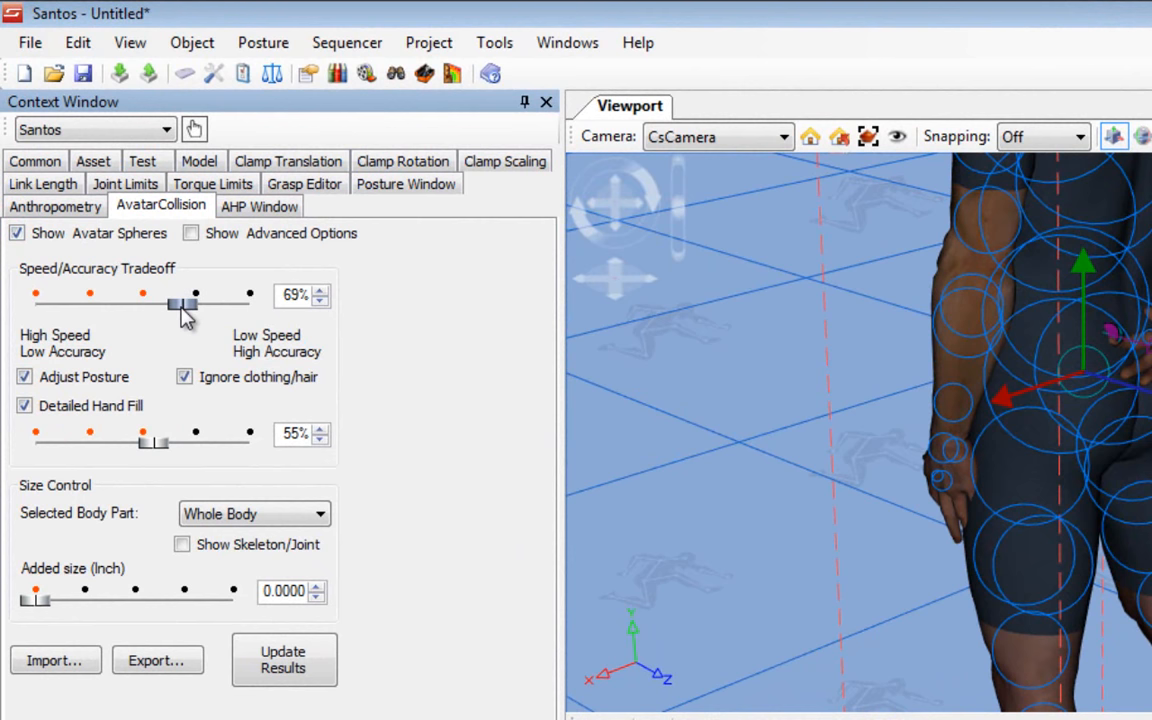
left_click_drag(185, 315, 189, 314)
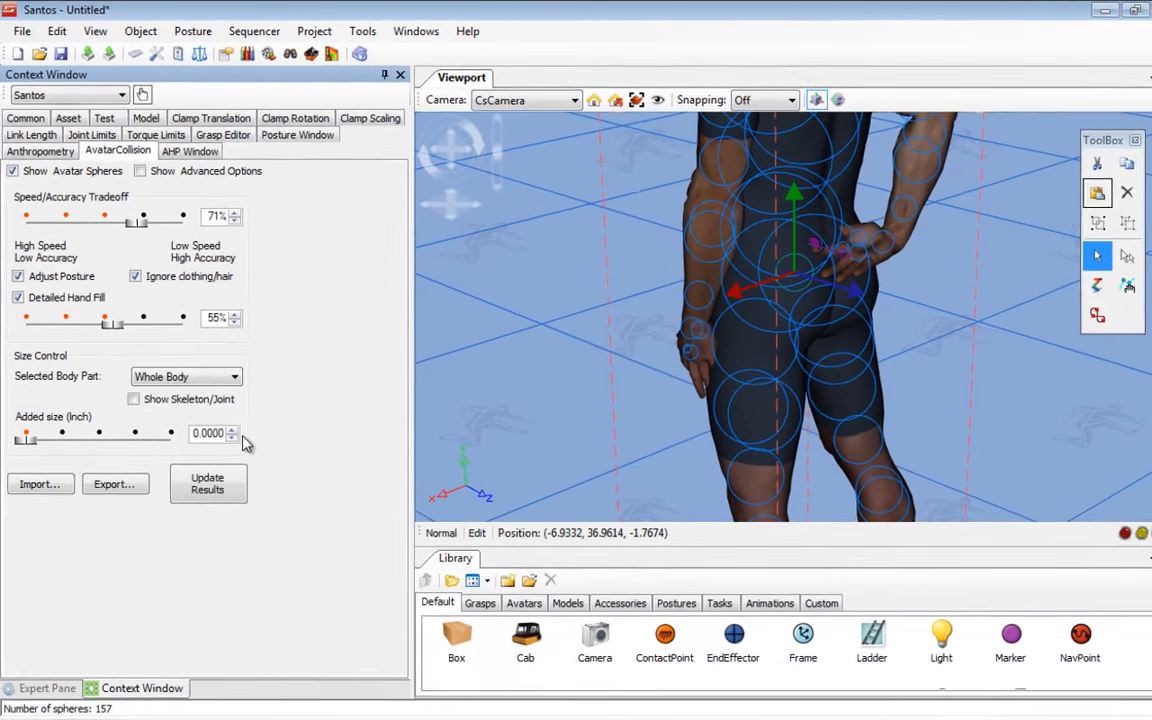
left_click(208, 484)
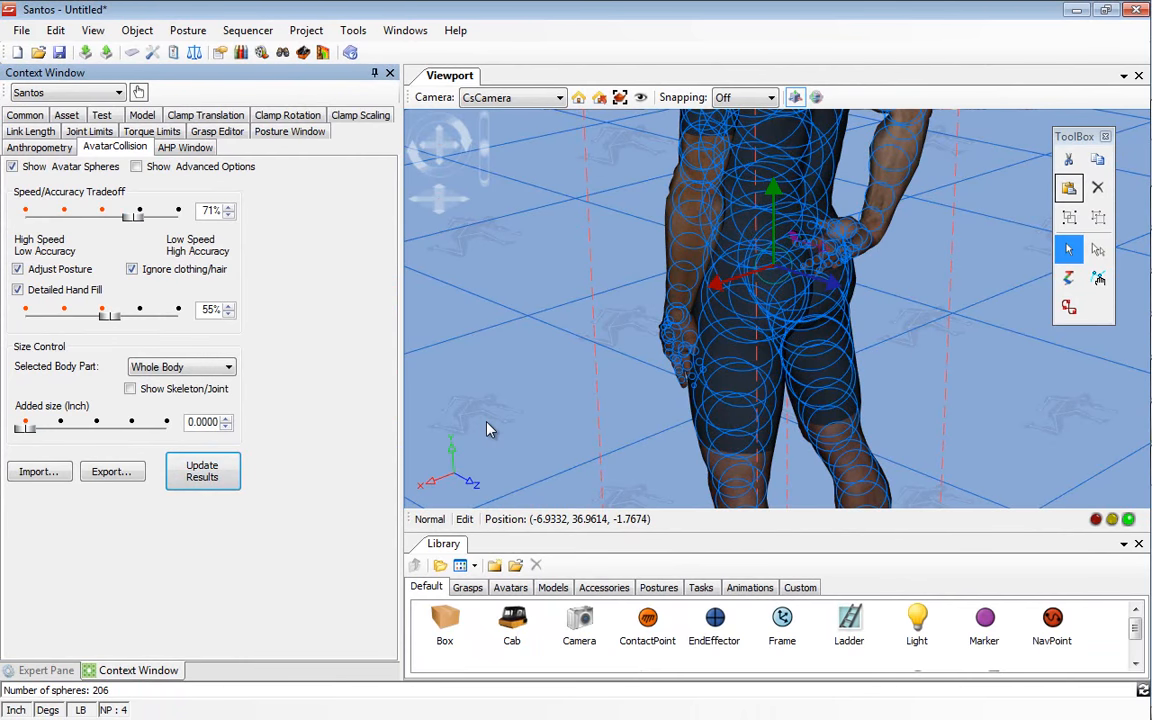
Step: Set the avatar's Detailed Hand Fill to 68% and update the collision sphere results
middle_click_drag(585, 292, 562, 270)
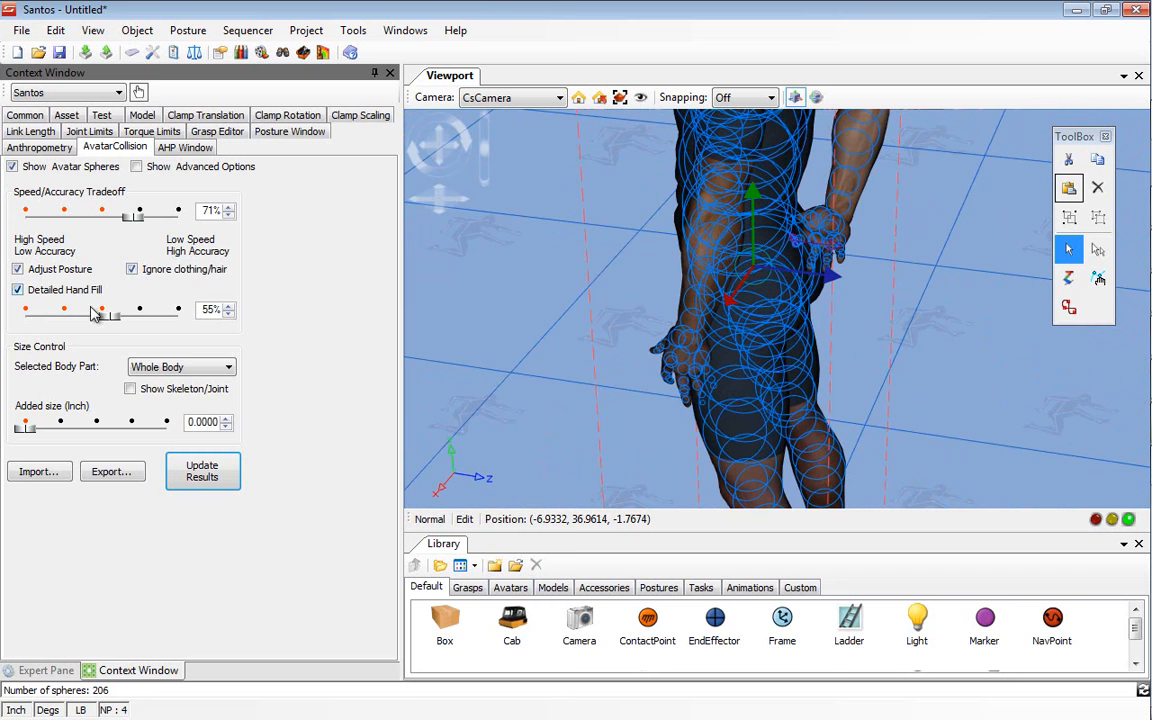
left_click_drag(110, 316, 133, 316)
left_click(222, 465)
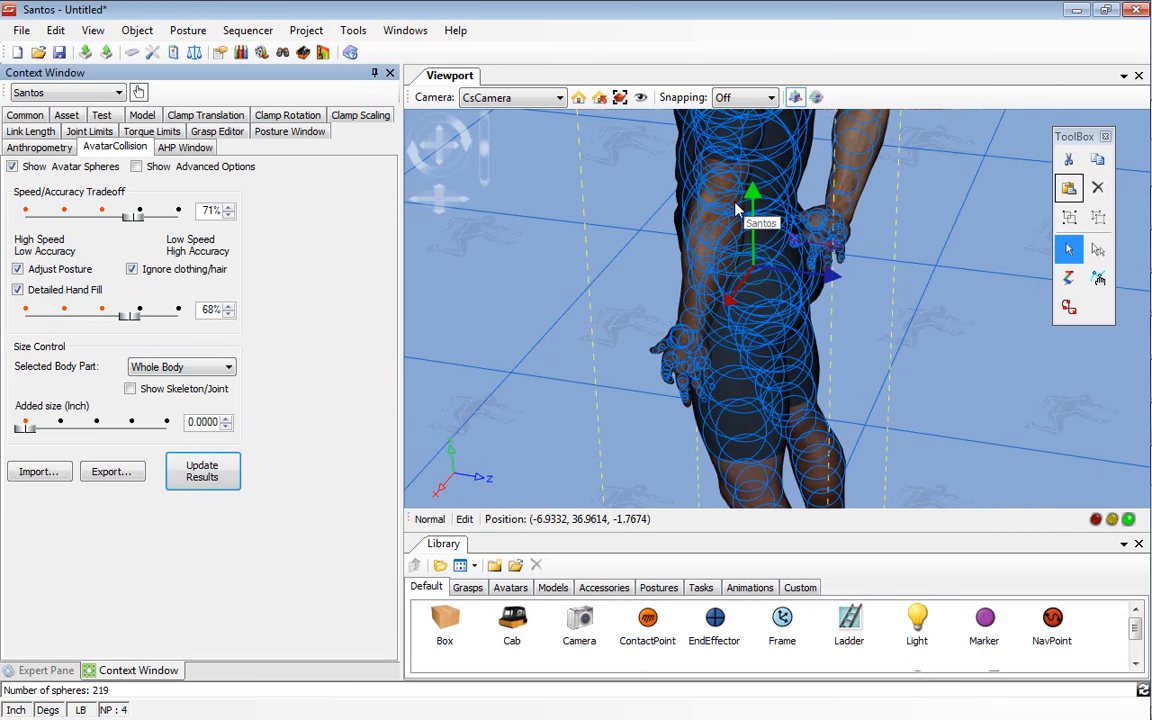
Step: Predict the avatar's posture with the refined collision spheres, and hide the avatar spheres
right_click(735, 225)
left_click(801, 254)
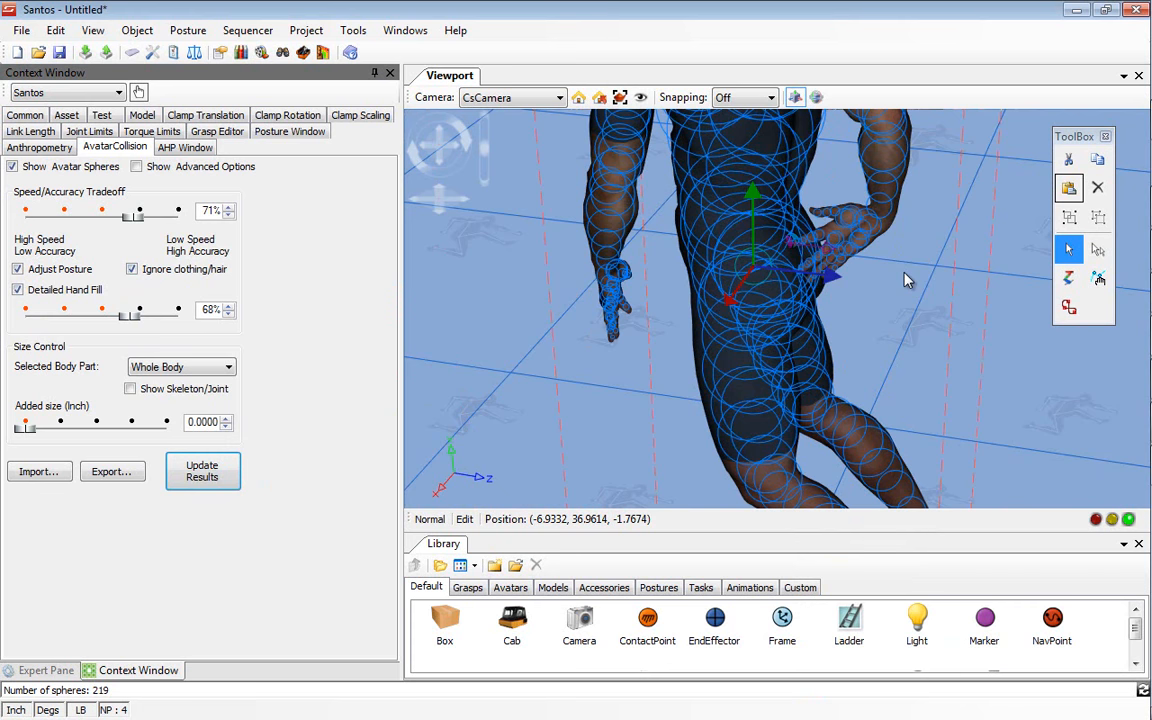
middle_click_drag(636, 281, 714, 260)
left_click(12, 166)
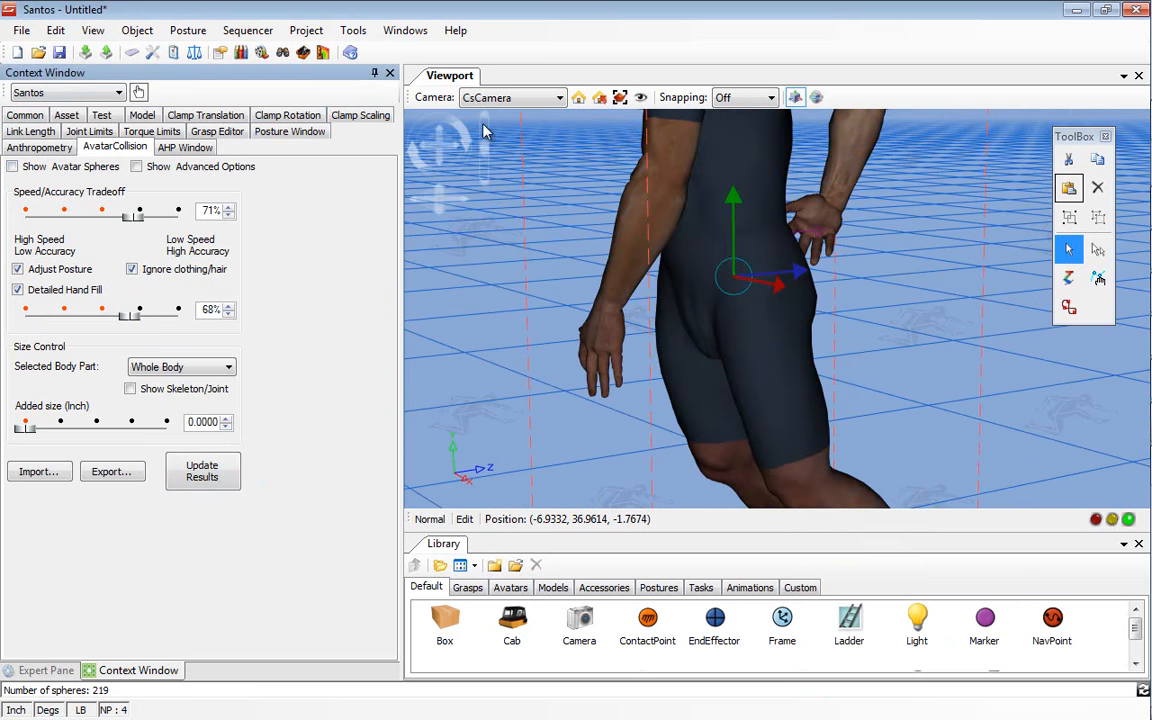
Step: Reset the avatar's posture and place a poly_cube model at chest height in front of the avatar
right_click(713, 190)
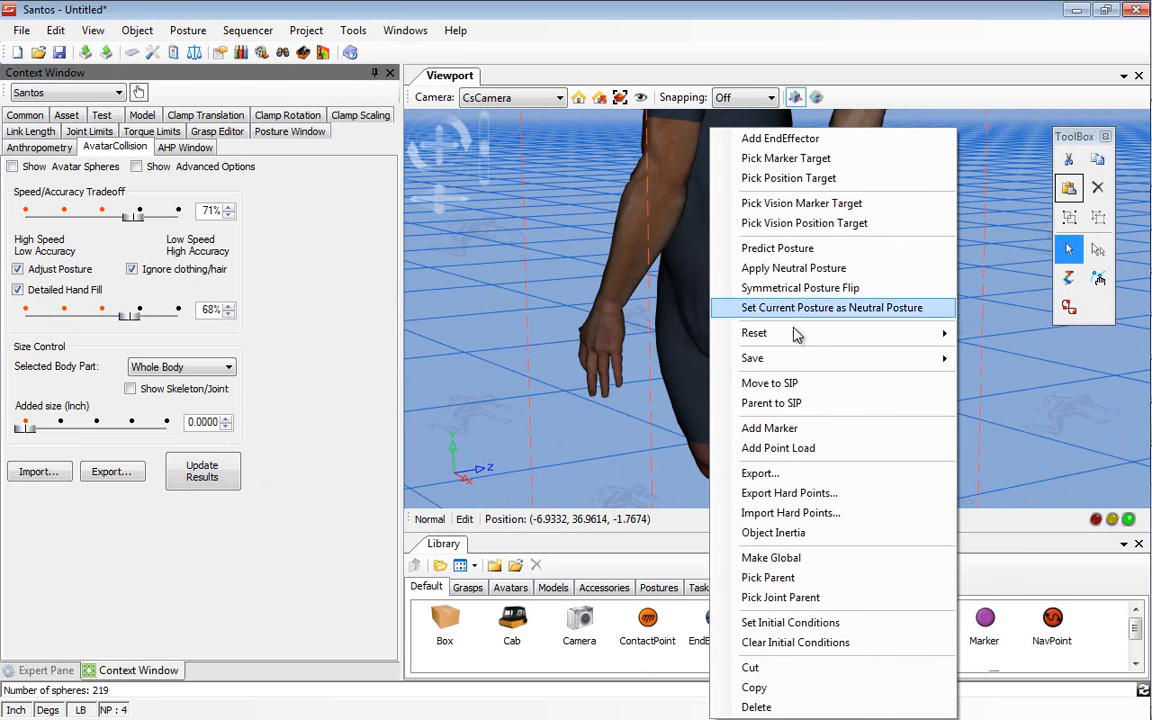
mouse_move(796, 362)
mouse_move(805, 333)
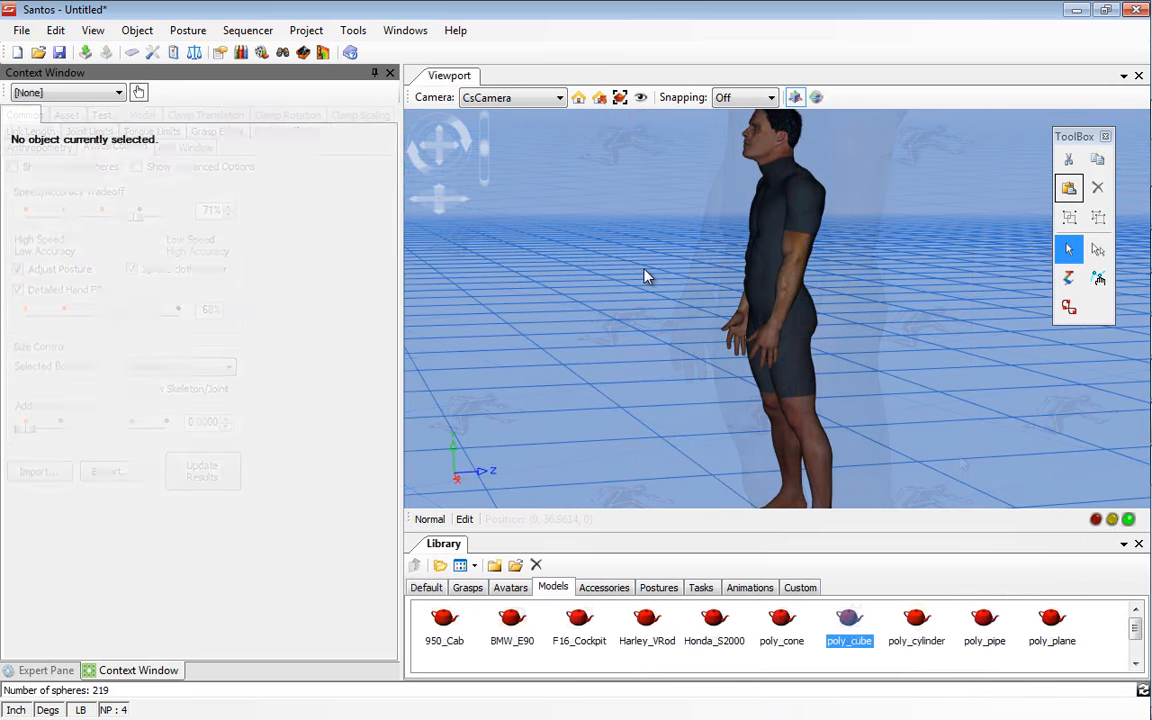
left_click(579, 241)
left_click(668, 186)
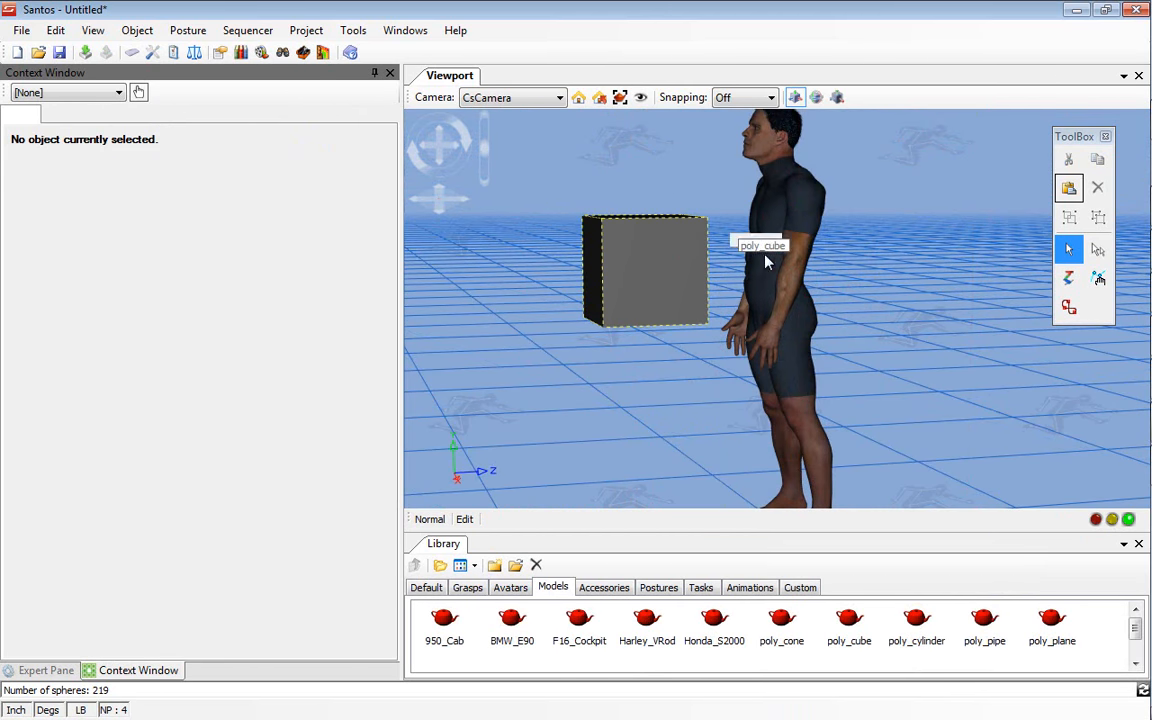
Step: Place a new EndEffector on the fingertips of the avatar's right hand
scroll(725, 408, "up", 1)
scroll(725, 408, "up", 3)
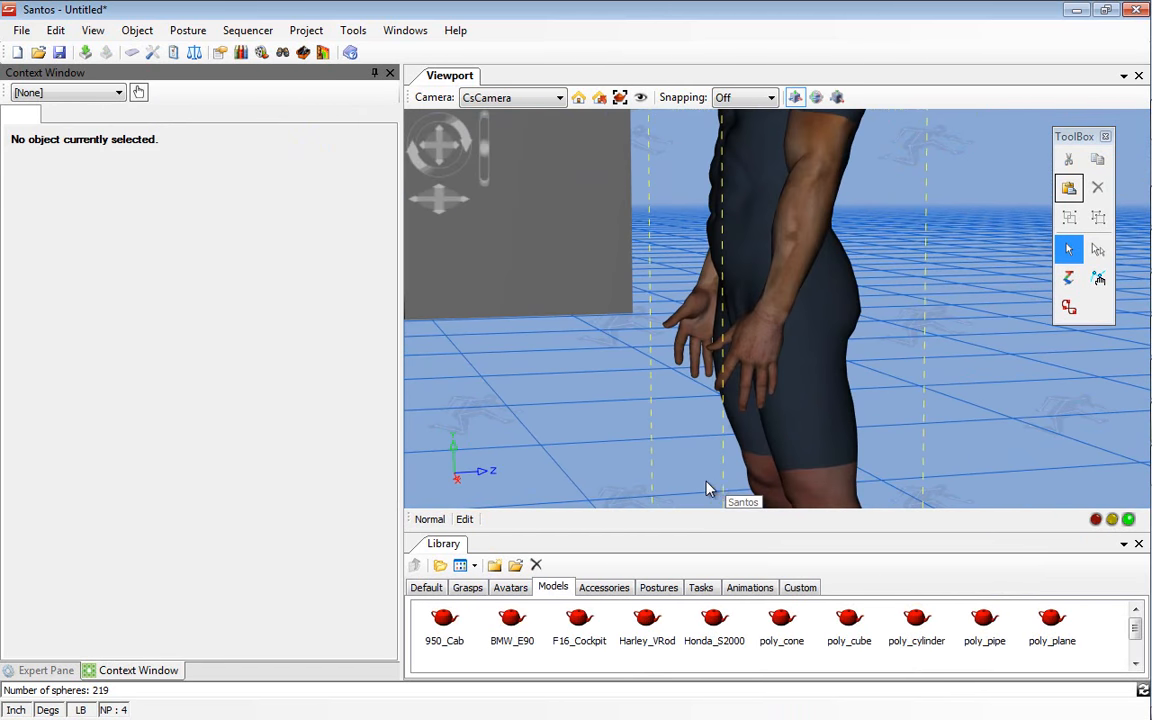
left_click(428, 588)
left_click_drag(714, 620, 679, 362)
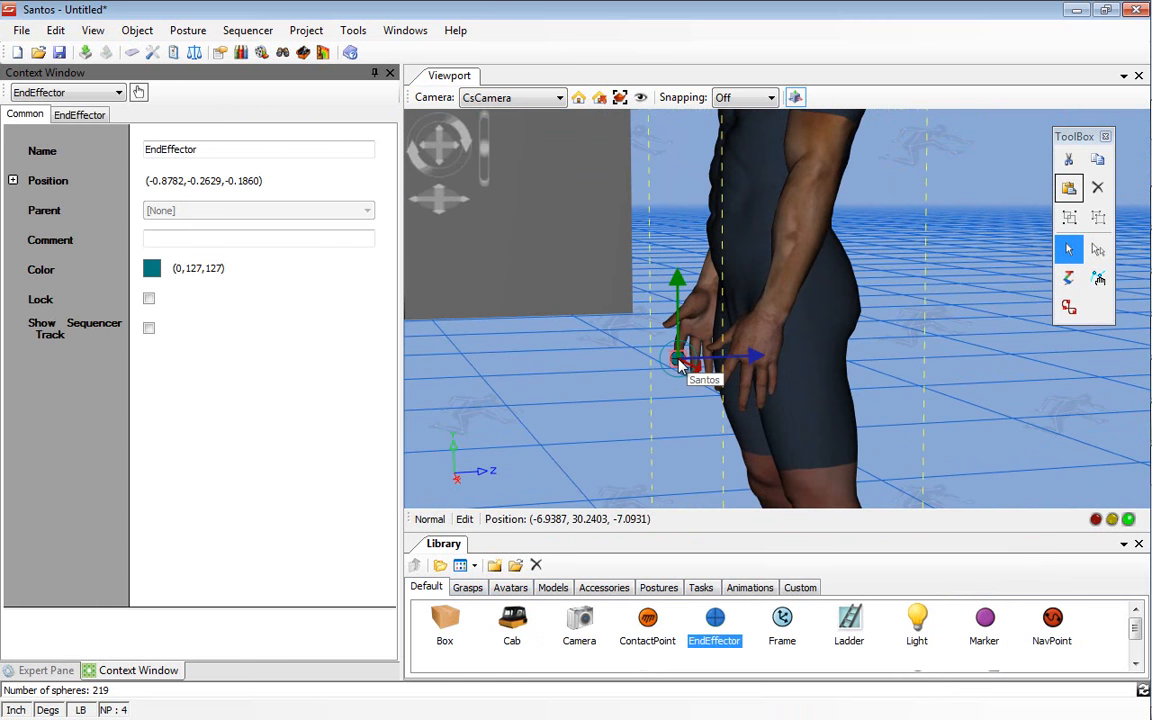
Step: Assign the new end effector a marker target on the top face of the cube
right_click(682, 363)
left_click(716, 374)
scroll(600, 252, "down", 5)
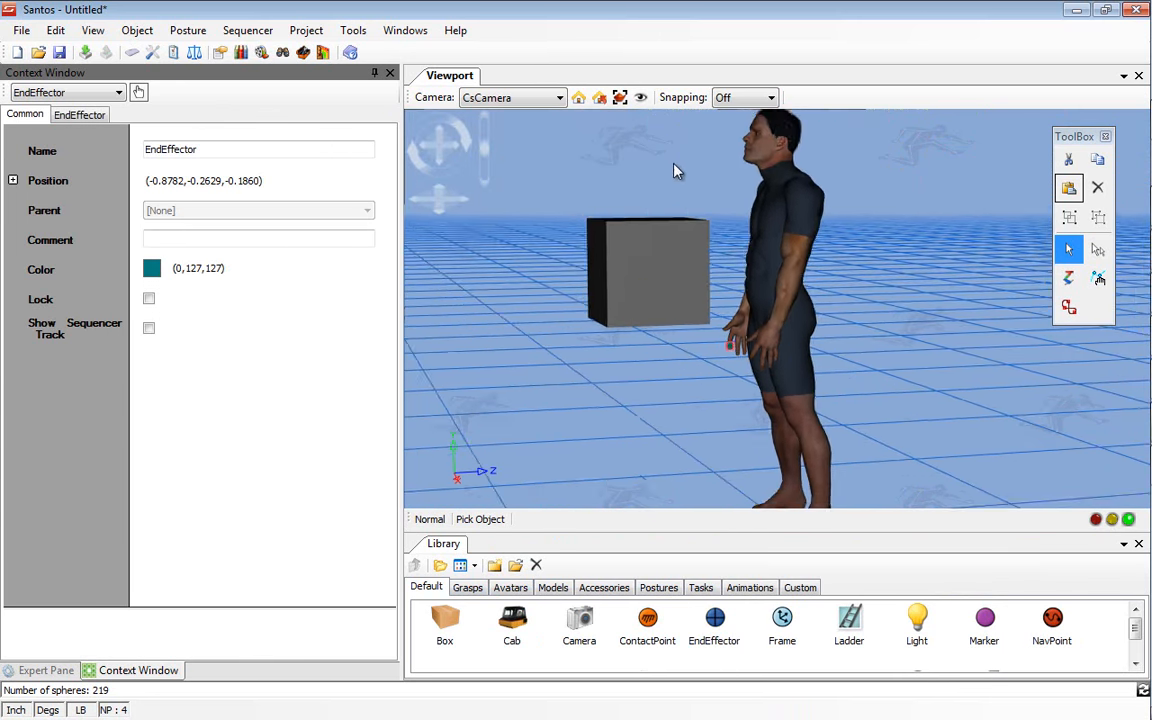
left_click(620, 222)
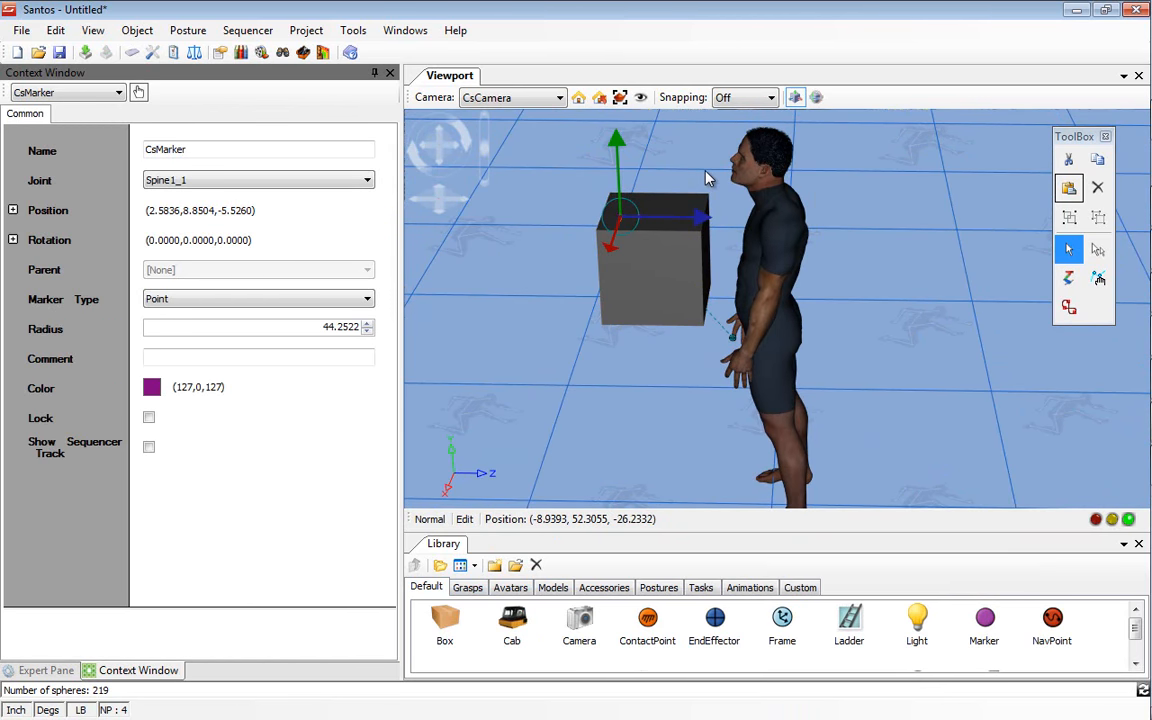
Step: Predict the avatar's posture with Self Avoidance and Obstacle Avoidance enabled, and inspect the hand's contact with the cube
left_click(772, 253)
right_click(785, 258)
left_click(800, 244)
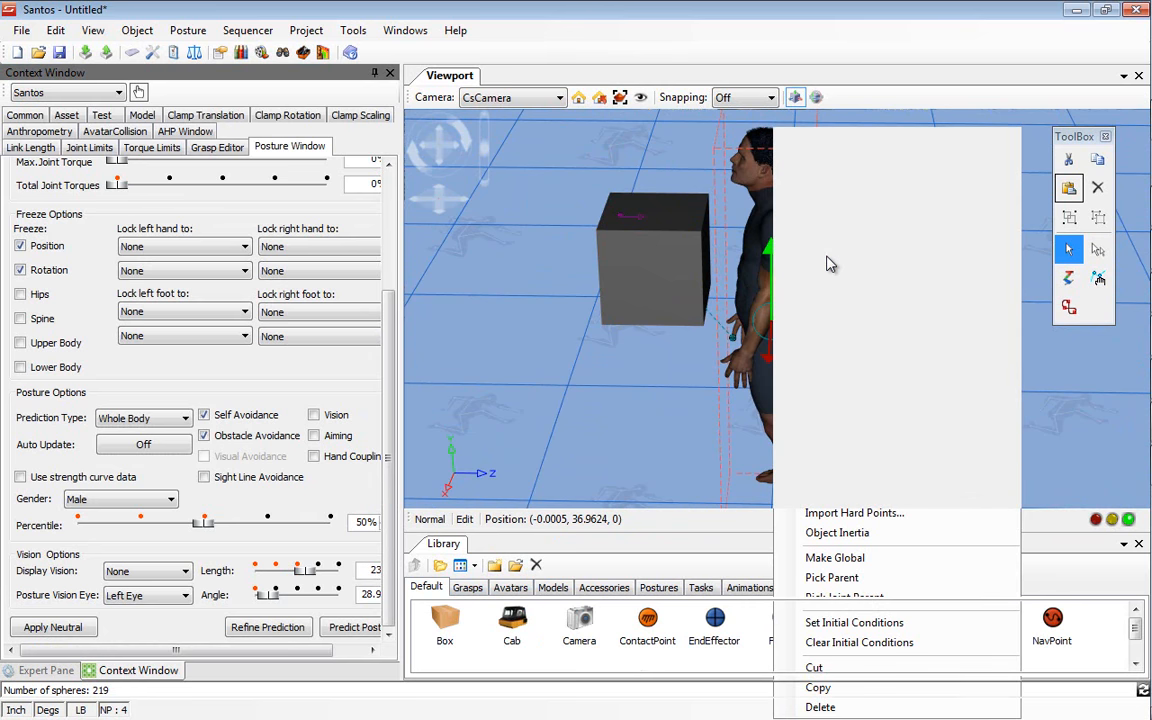
mouse_move(710, 252)
middle_mouse_down()
mouse_move(711, 220)
mouse_move(736, 228)
mouse_move(714, 246)
middle_mouse_up()
scroll(641, 290, "up", 1)
scroll(630, 308, "up", 2)
middle_click_drag(626, 312, 702, 360)
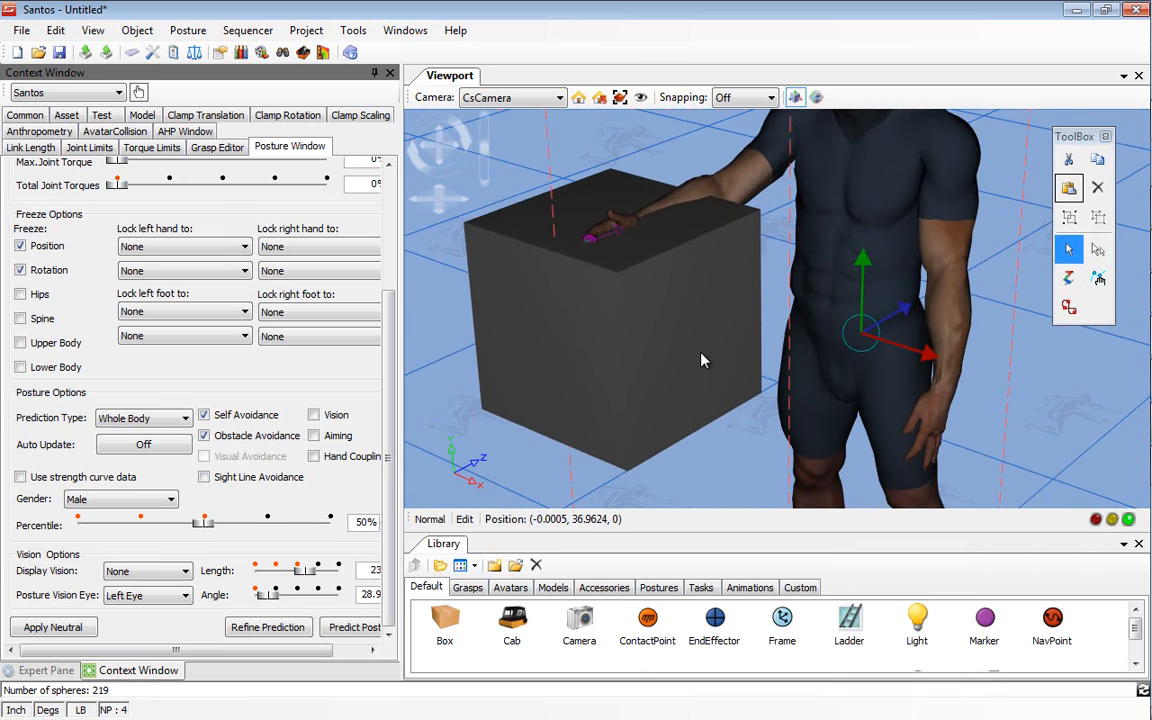
right_click_drag(702, 360, 702, 285)
Step: Turn on Show Spheres in the cube's collision settings and AutoFill all its meshes
left_click(689, 355)
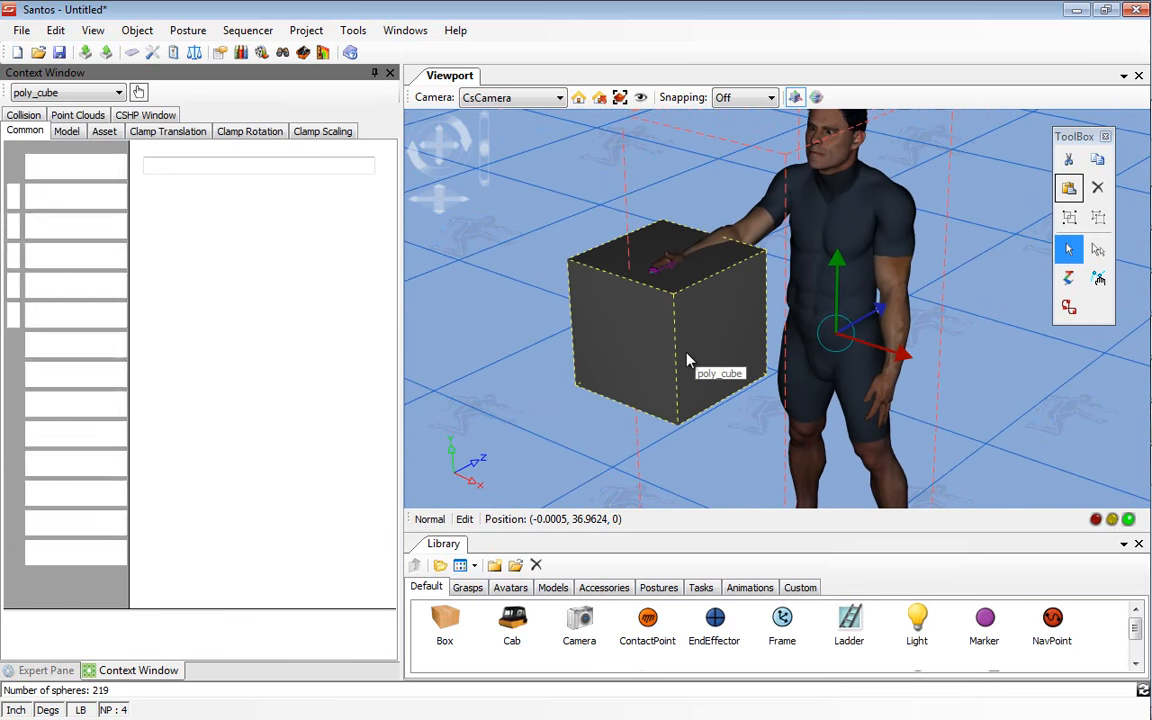
left_click(19, 114)
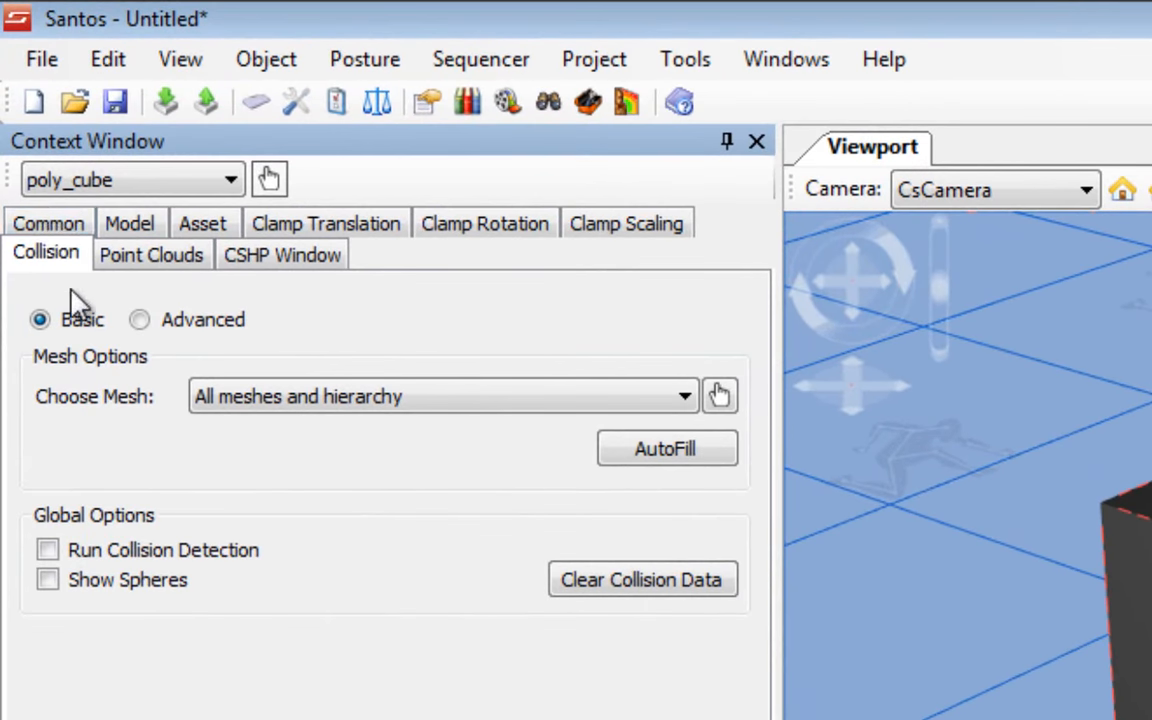
left_click(88, 583)
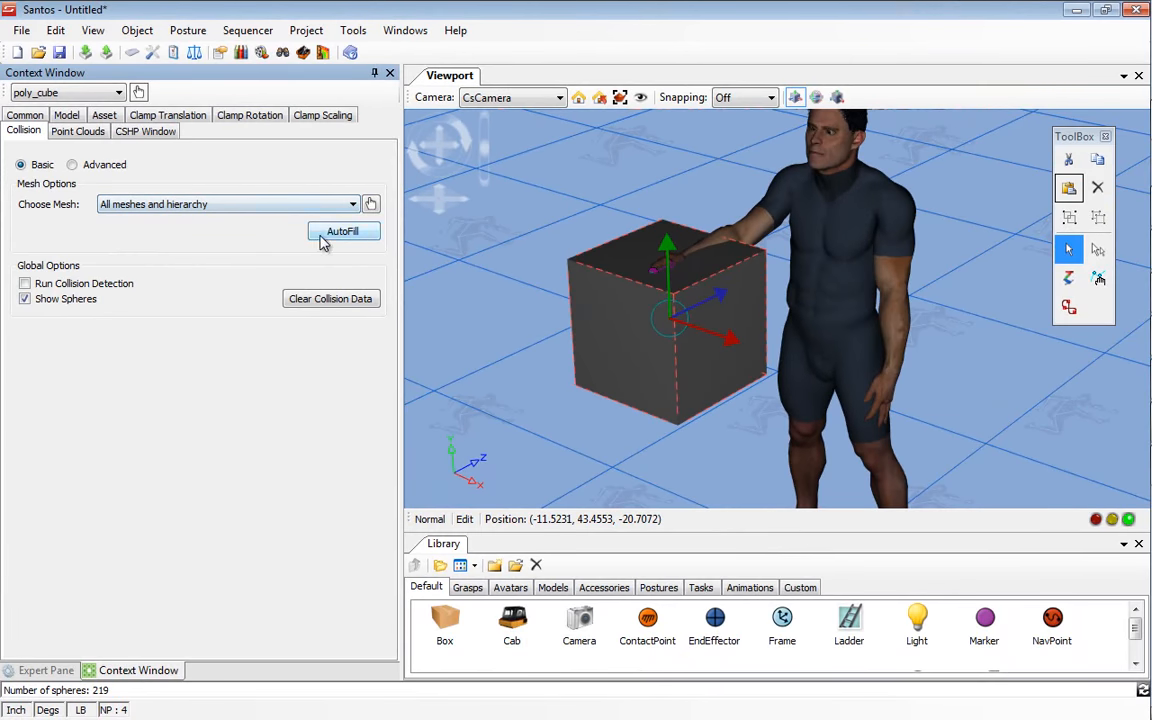
left_click(338, 240)
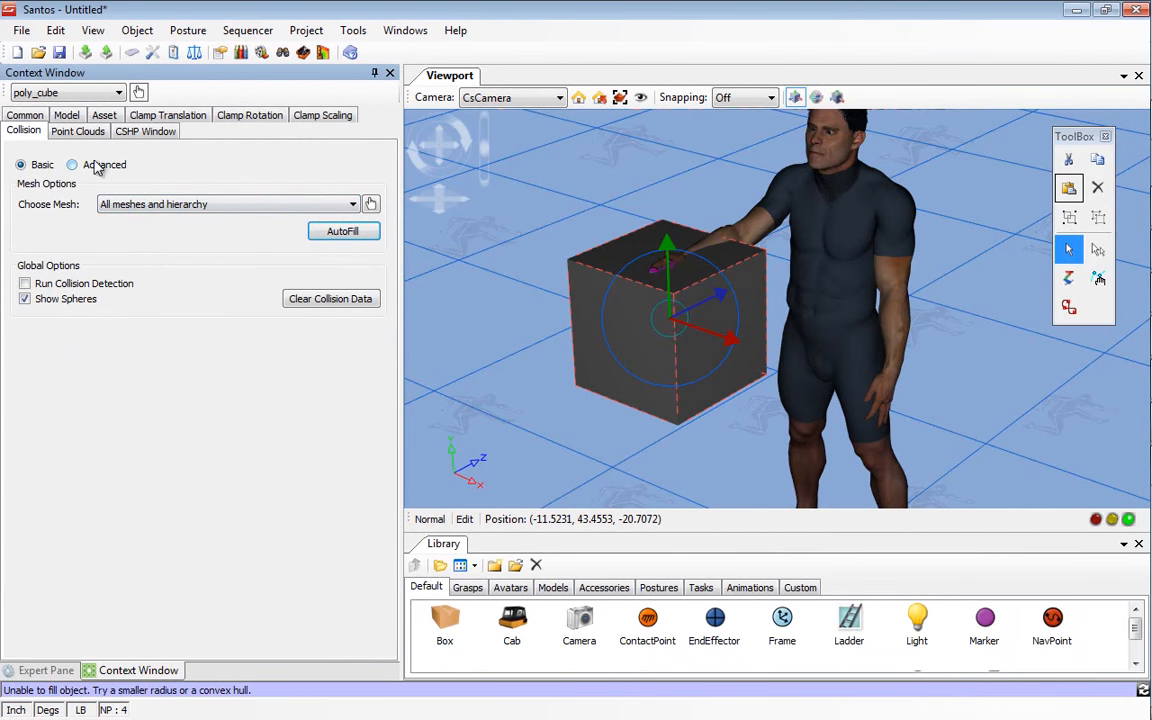
Step: Switch the cube's collision settings to Advanced and fill the mesh by the Inflate method with a minimum radius of 0.25
left_click(82, 163)
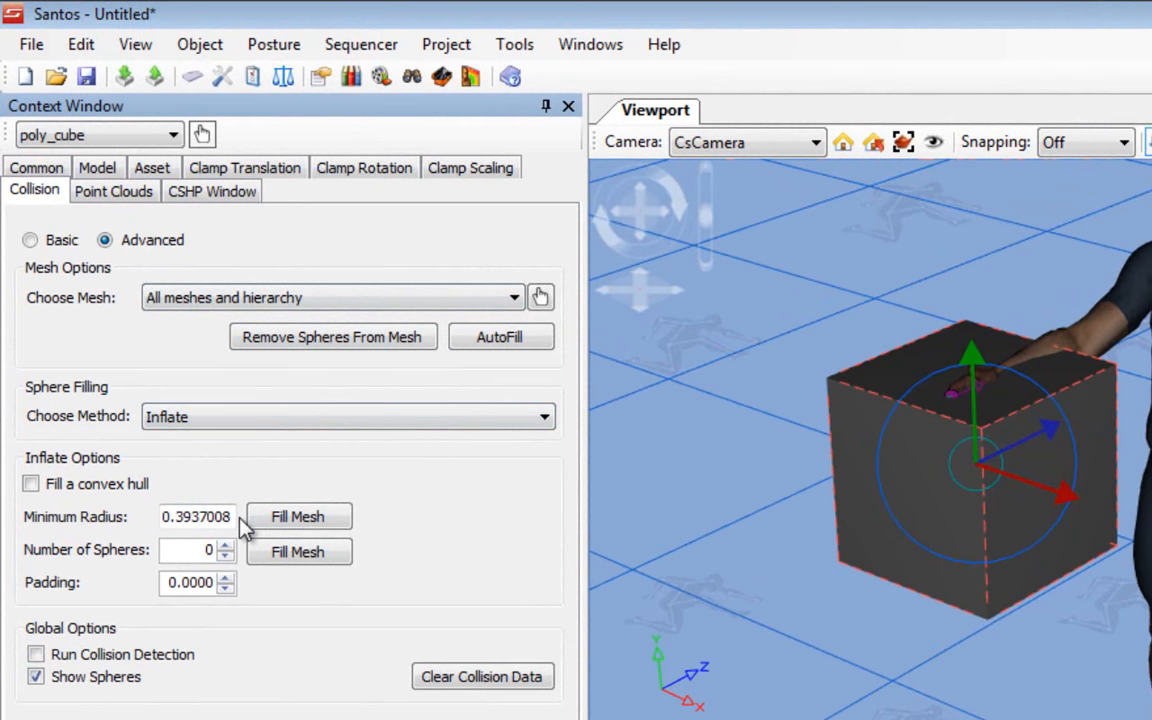
left_click_drag(177, 518, 240, 528)
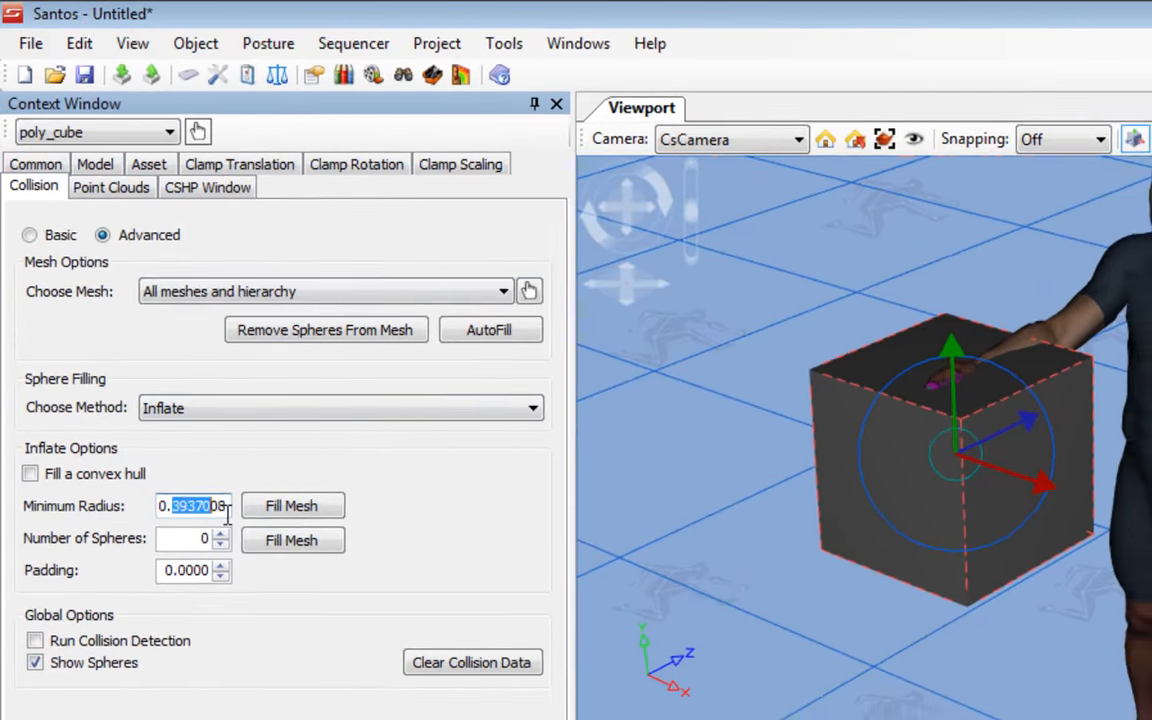
type("2")
type("5")
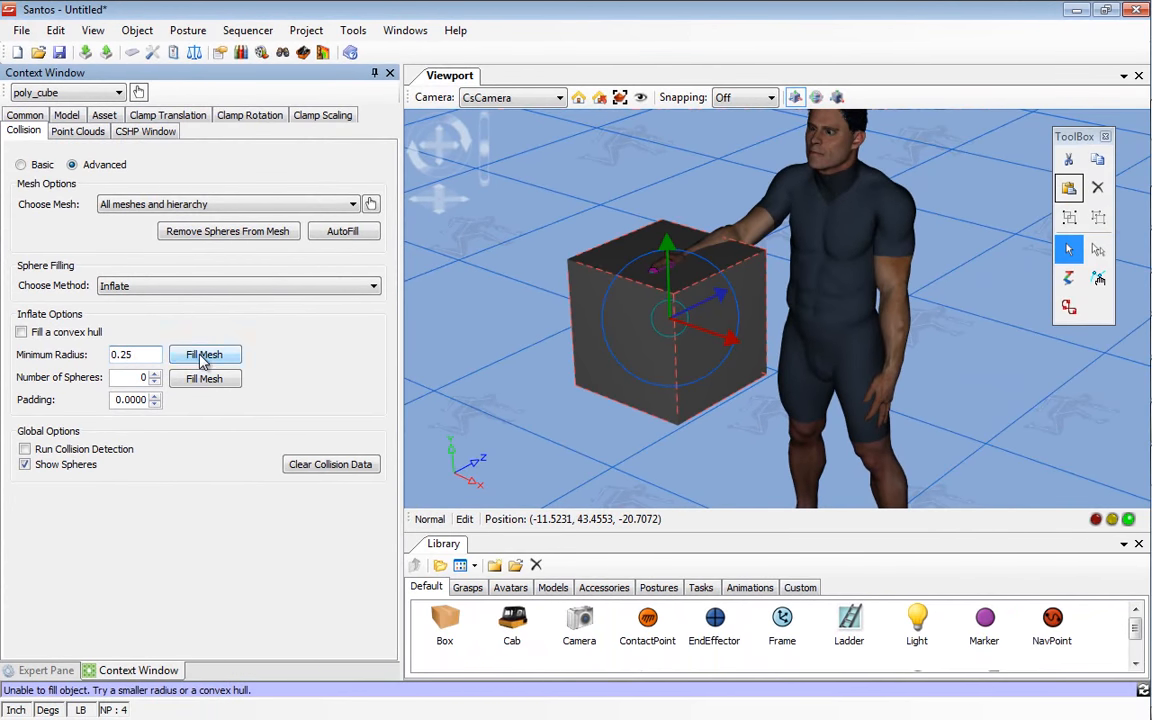
left_click(204, 355)
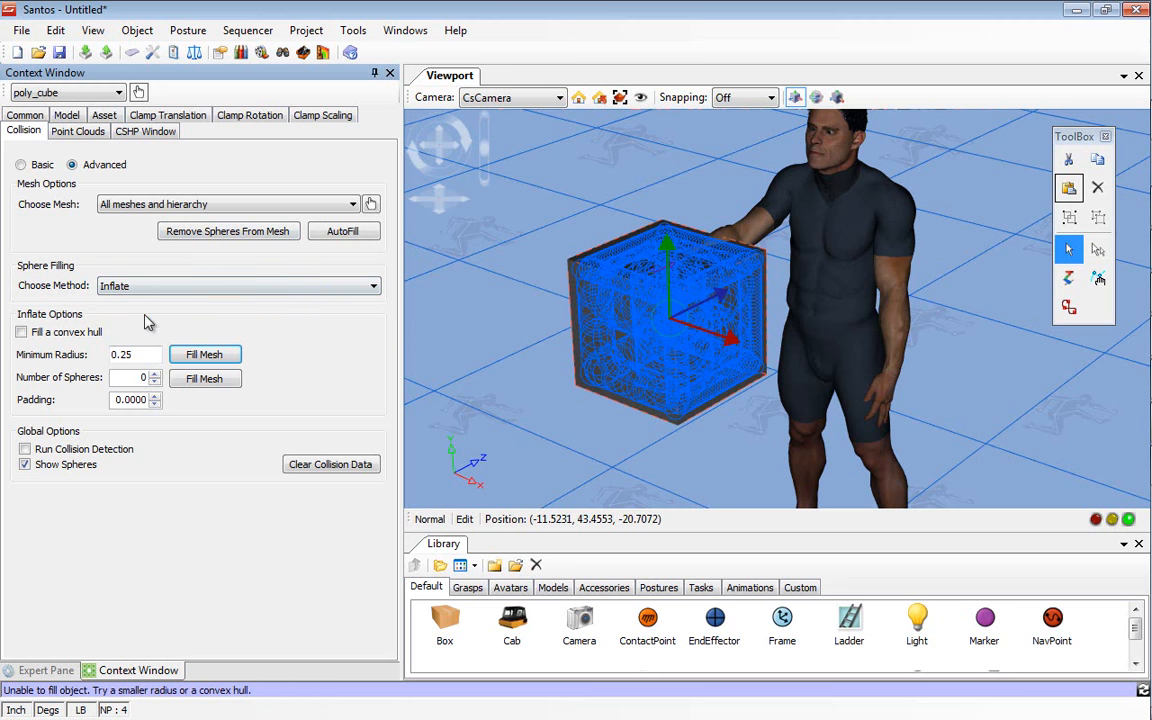
Step: Switch the cube's sphere filling method to Shelling
left_click(224, 287)
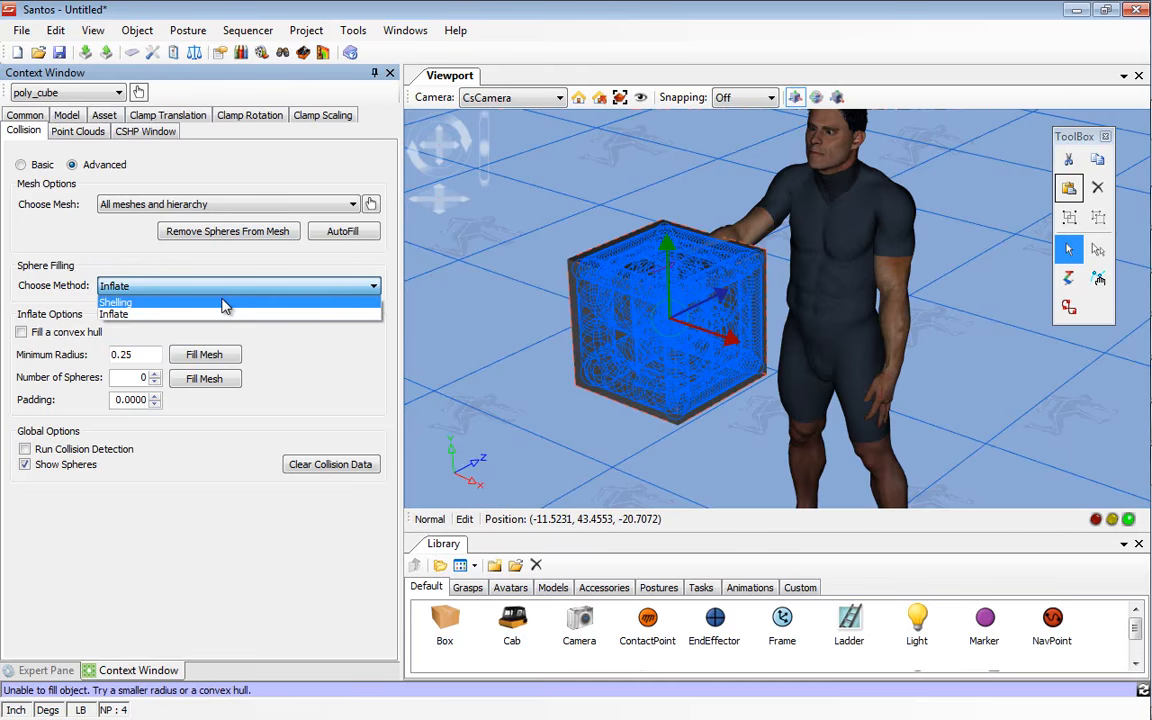
left_click(224, 302)
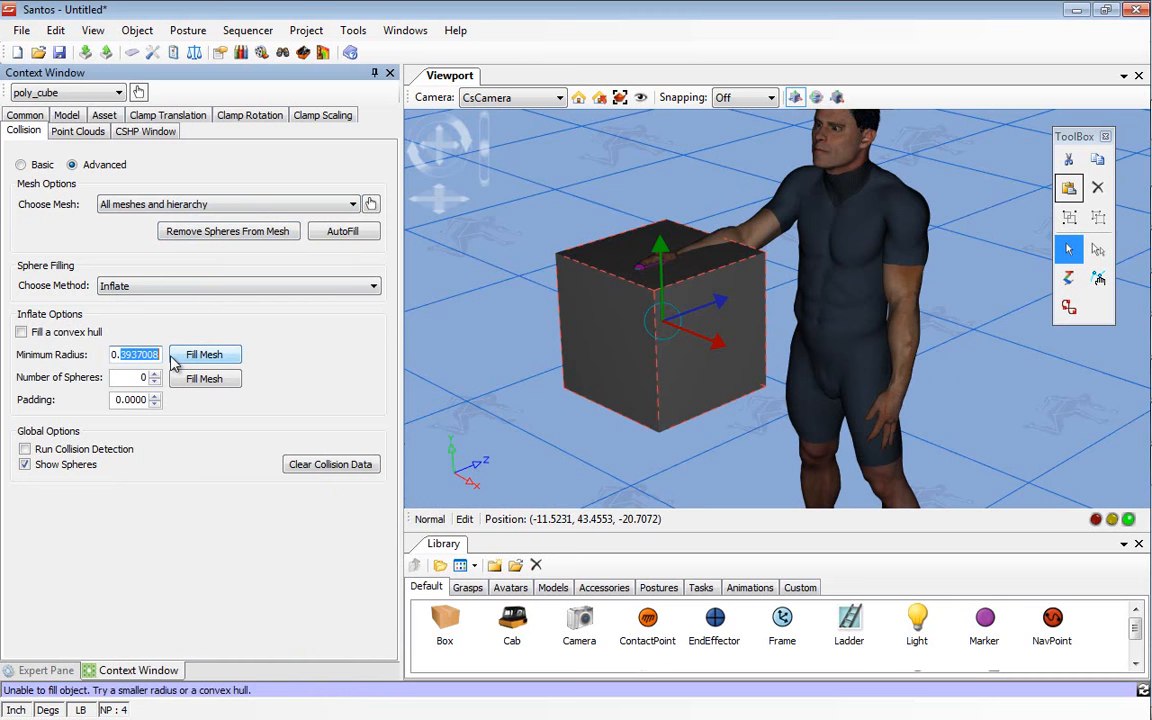
Step: Set the Inflate minimum radius to 0.25 and refill the cube's mesh with collision spheres
type("2")
left_click(202, 354)
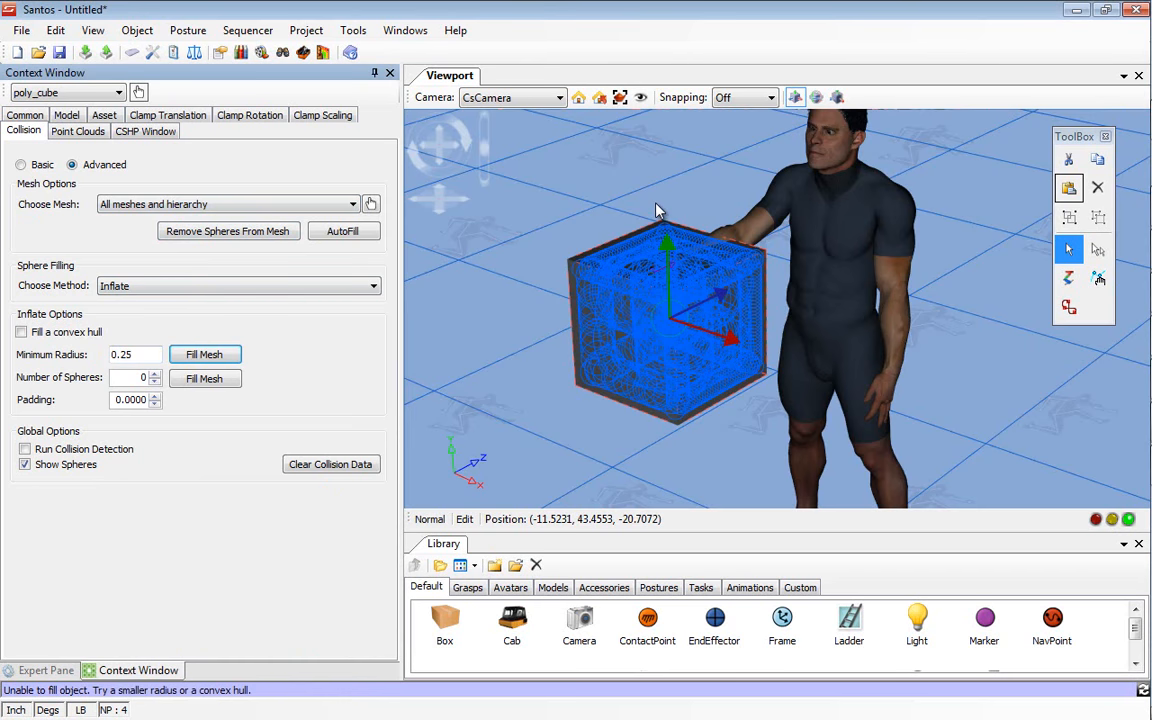
Step: Predict the avatar's posture again against the sphere-filled cube
middle_click_drag(663, 191, 605, 171)
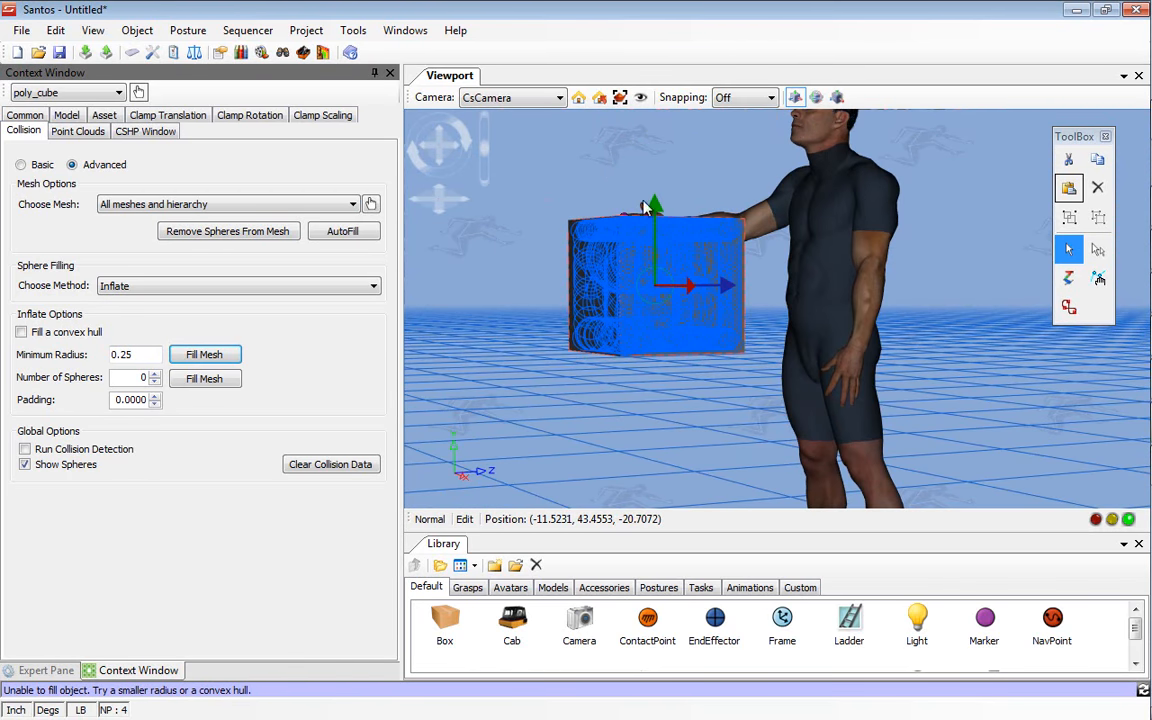
right_click(797, 208)
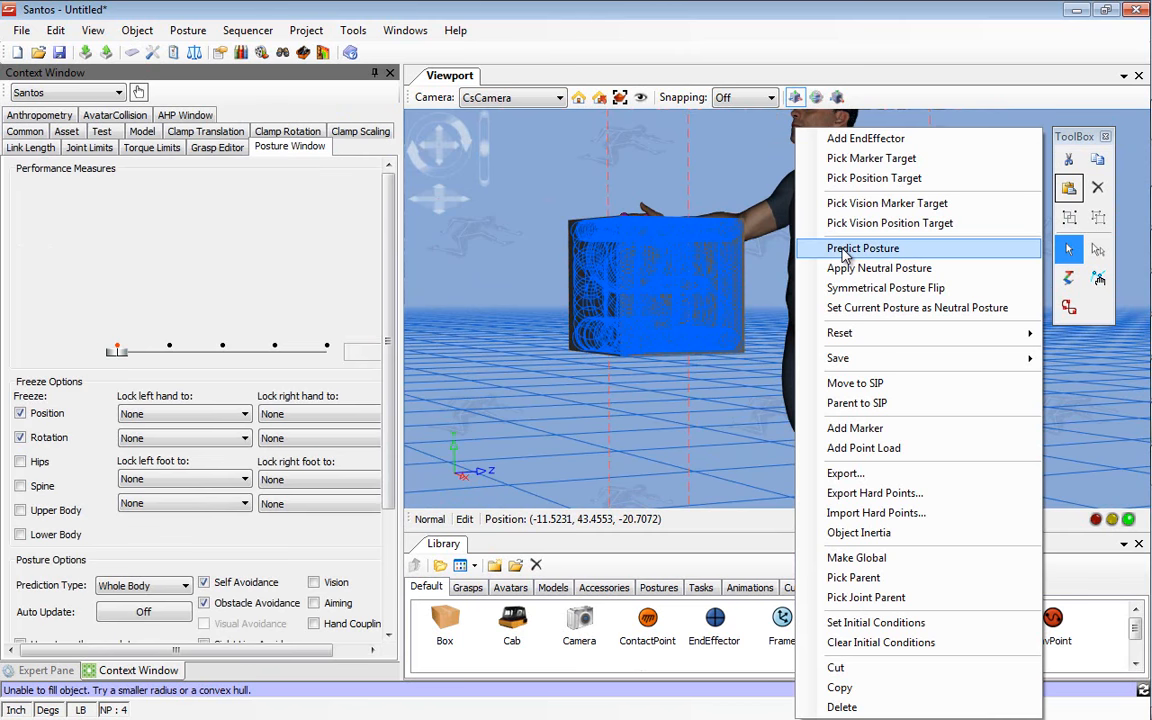
left_click(843, 250)
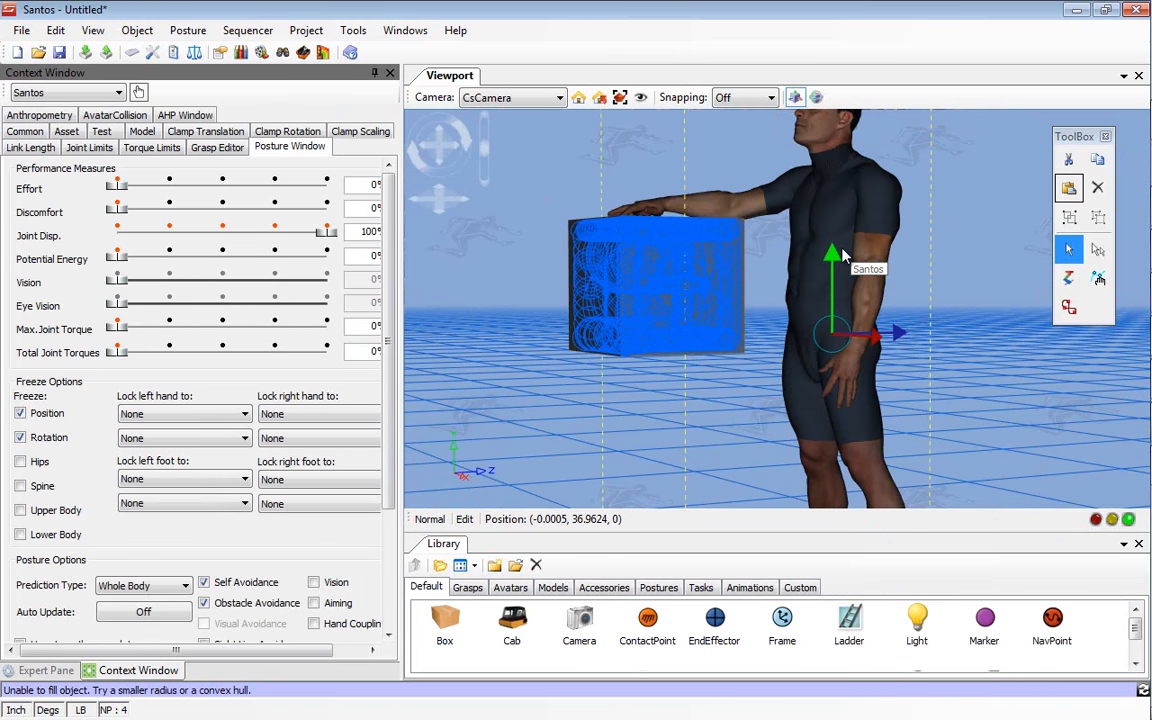